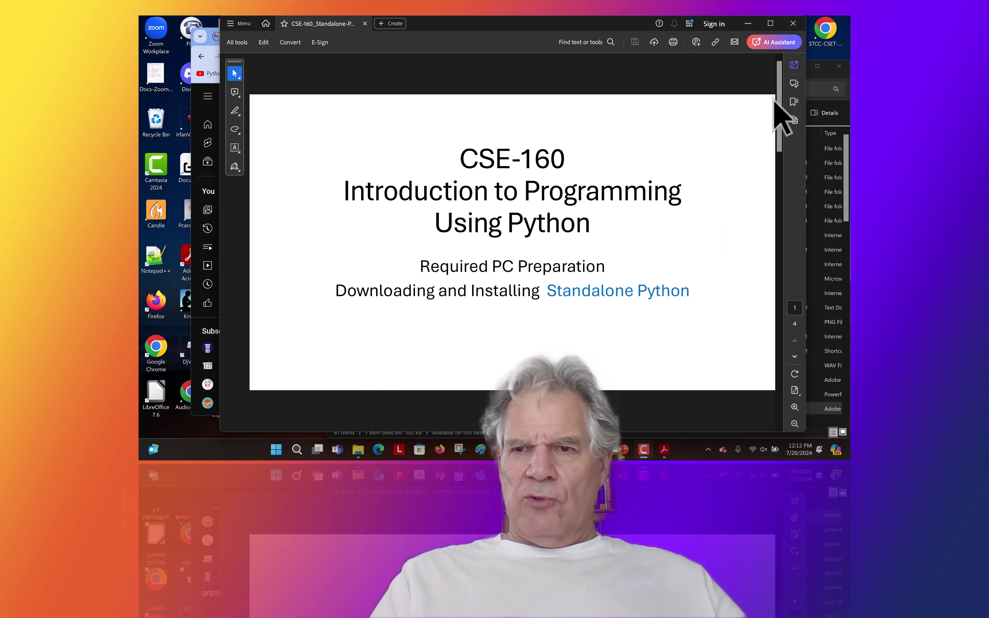
Advance the PDF guide to page 2, open a new Chrome window and load python.org
{"action": "left_click_drag", "start_coordinate": [780, 97], "coordinate": [778, 180]}
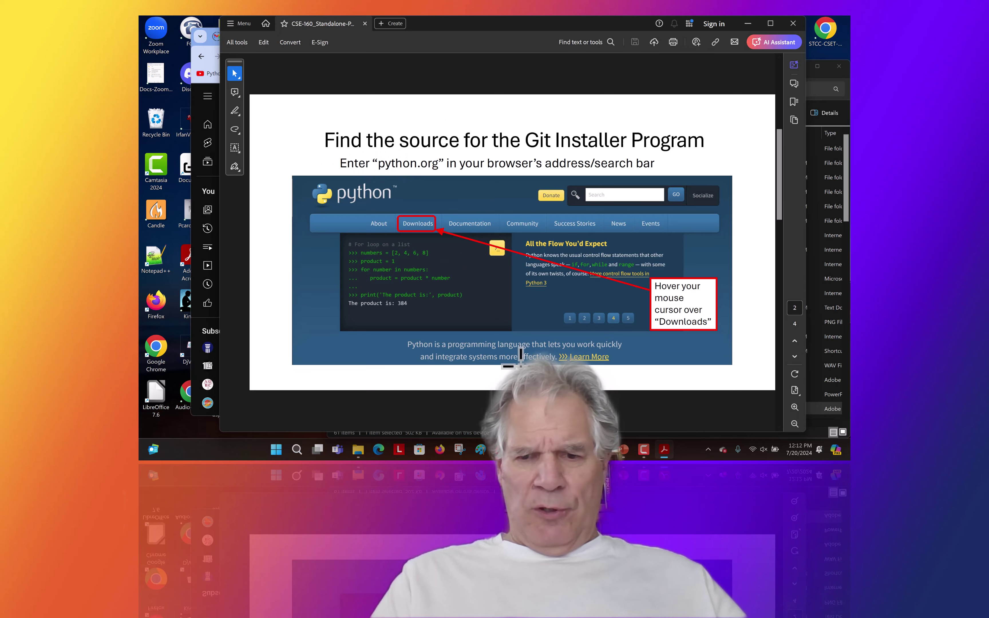
{"action": "mouse_move", "coordinate": [521, 450]}
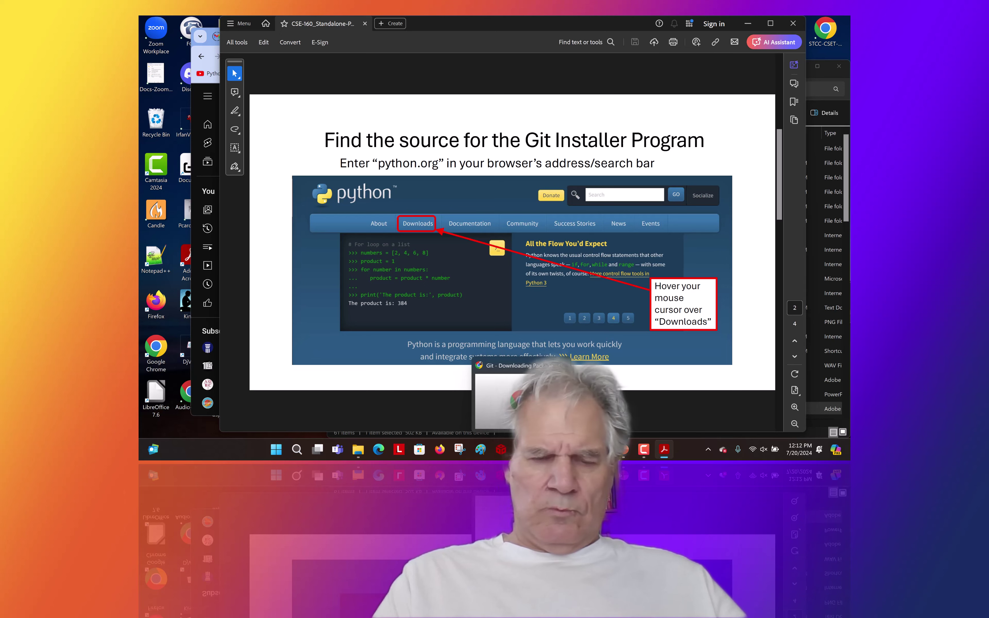
{"action": "right_click", "coordinate": [521, 449]}
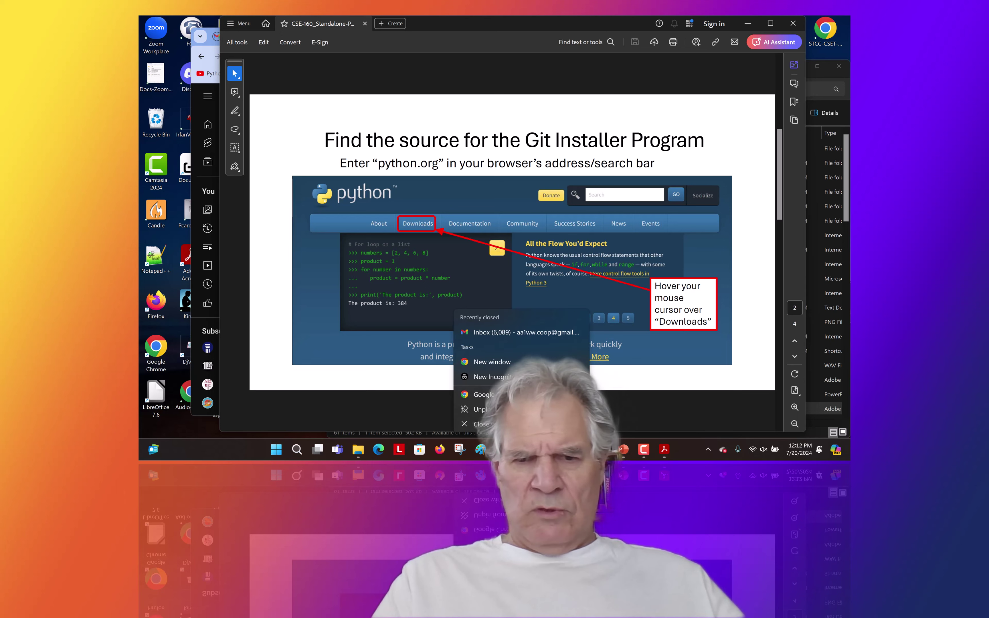
{"action": "left_click", "coordinate": [485, 362]}
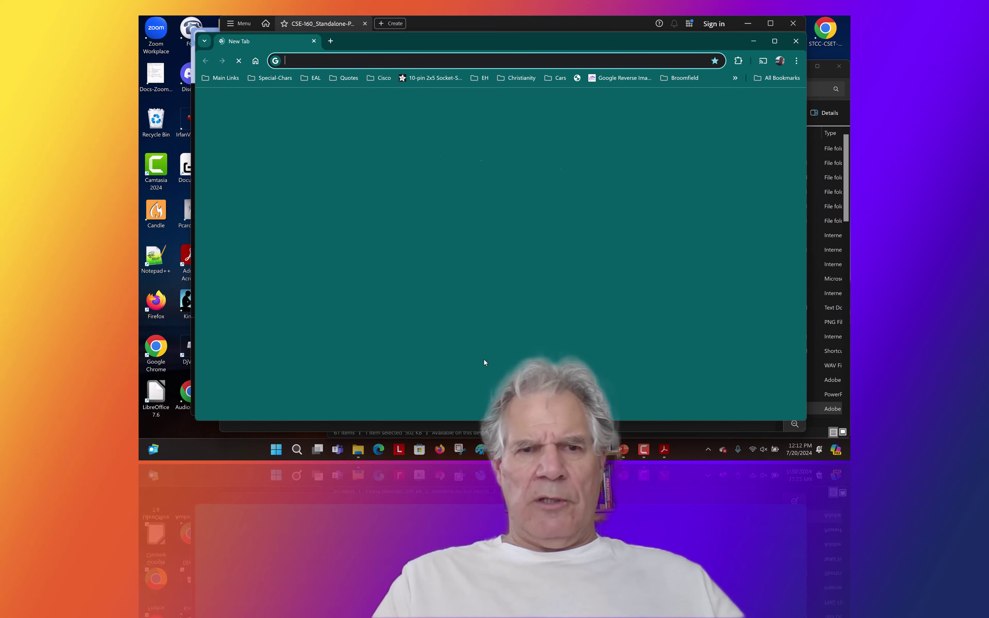
{"action": "left_click", "coordinate": [329, 61]}
{"action": "type", "text": "python"}
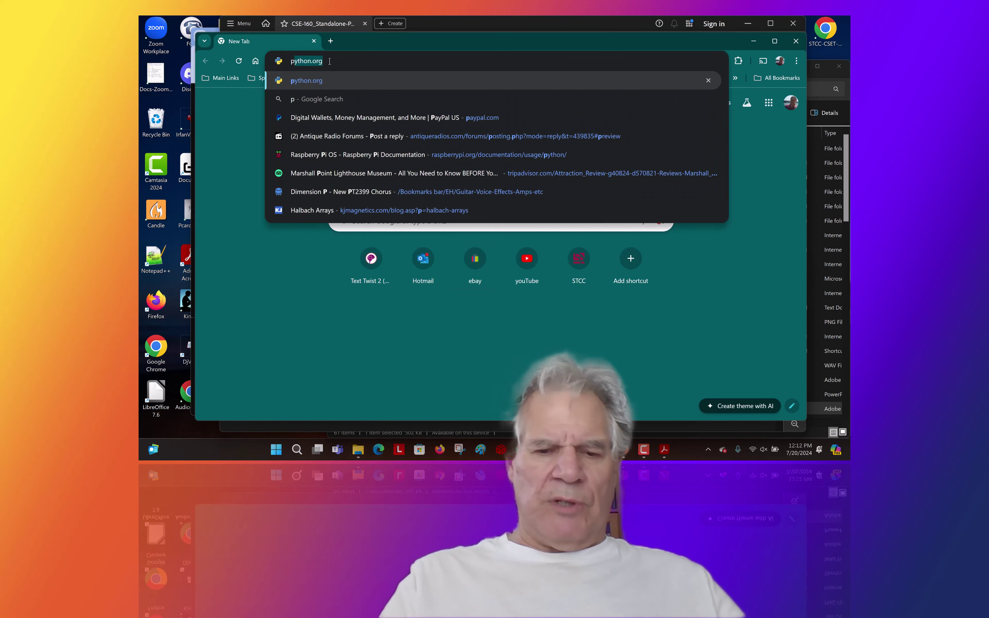
{"action": "type", "text": ".org"}
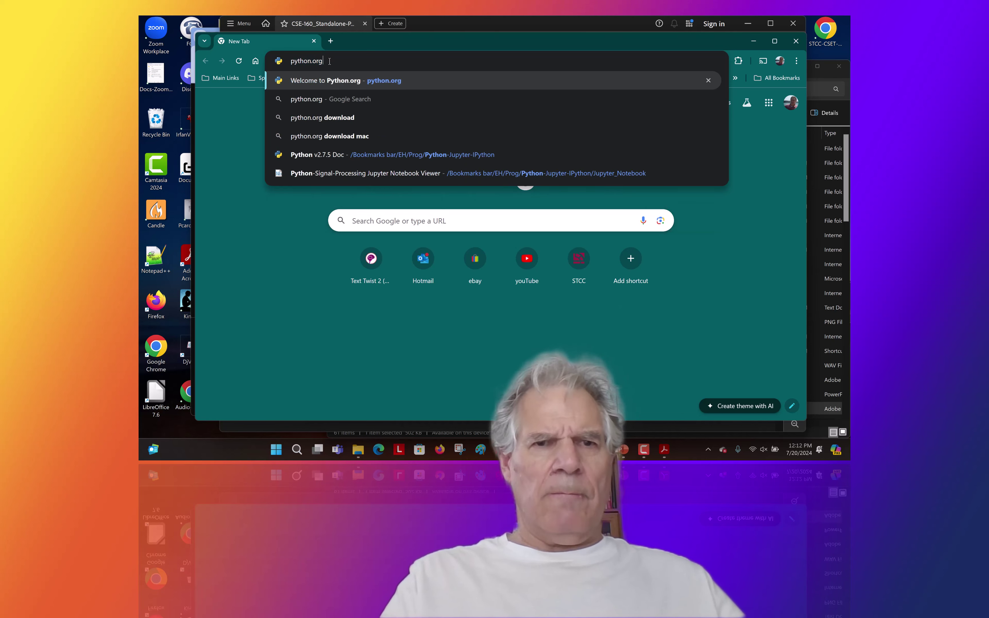
{"action": "key", "text": "Return"}
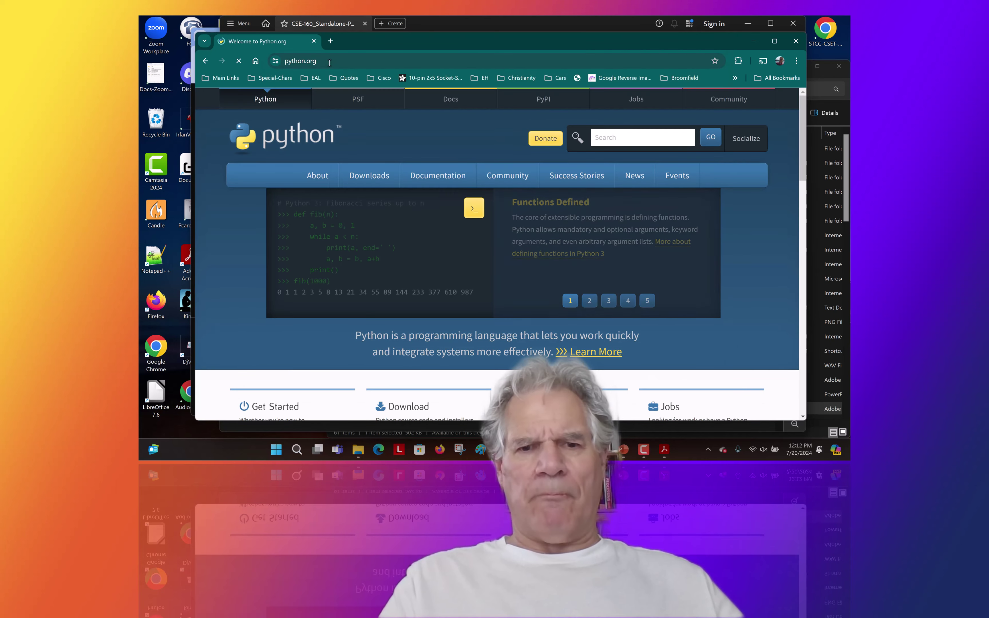
{"action": "mouse_move", "coordinate": [344, 221]}
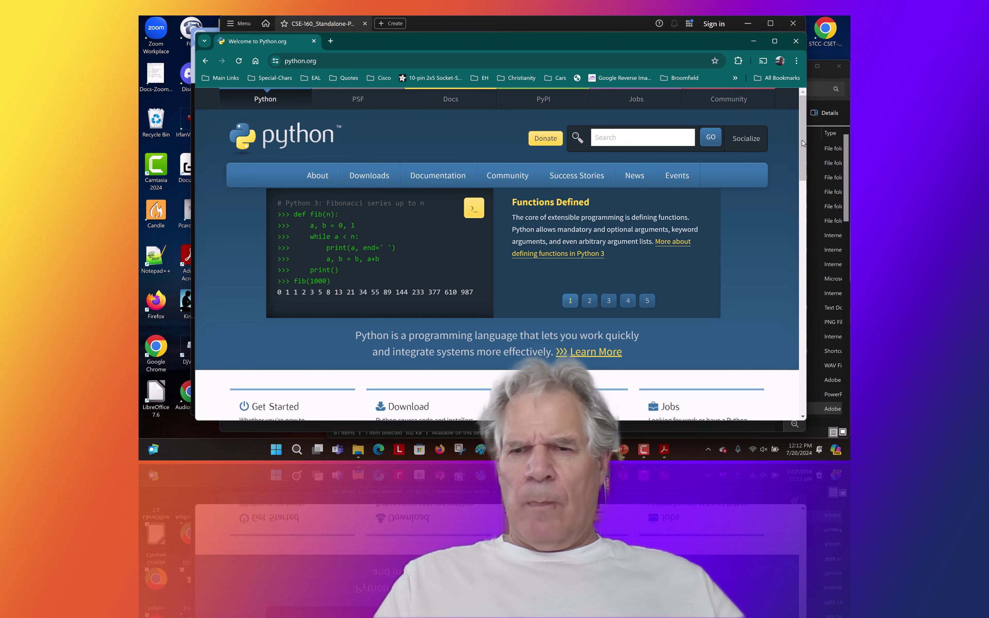
Switch back to the PDF guide in Adobe Acrobat and read pages 2 to 4 on downloading the Python installer
{"action": "left_click", "coordinate": [664, 450]}
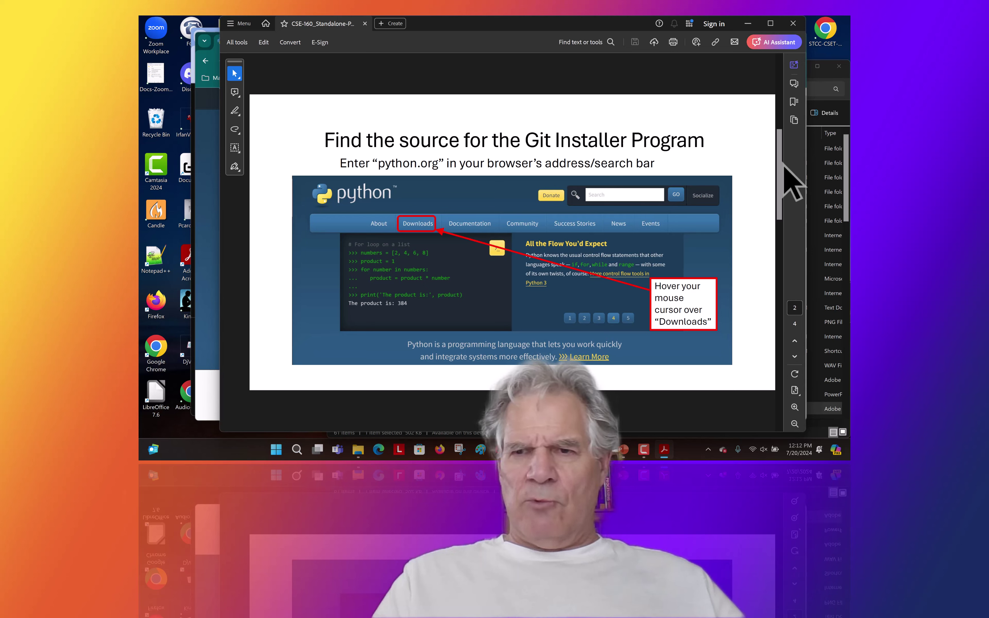
{"action": "mouse_move", "coordinate": [779, 169]}
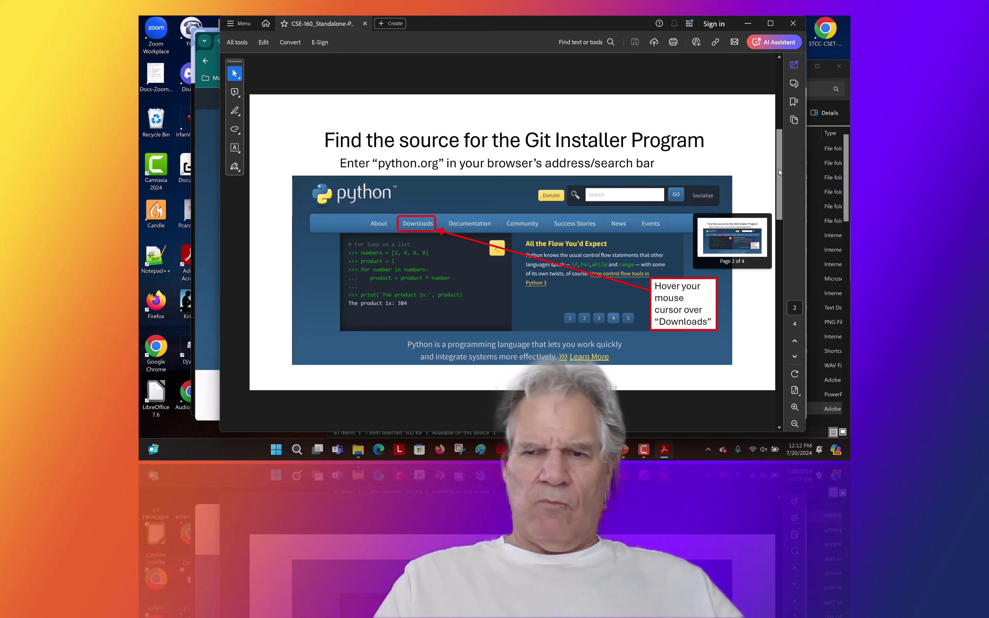
{"action": "left_click_drag", "start_coordinate": [782, 170], "coordinate": [783, 262]}
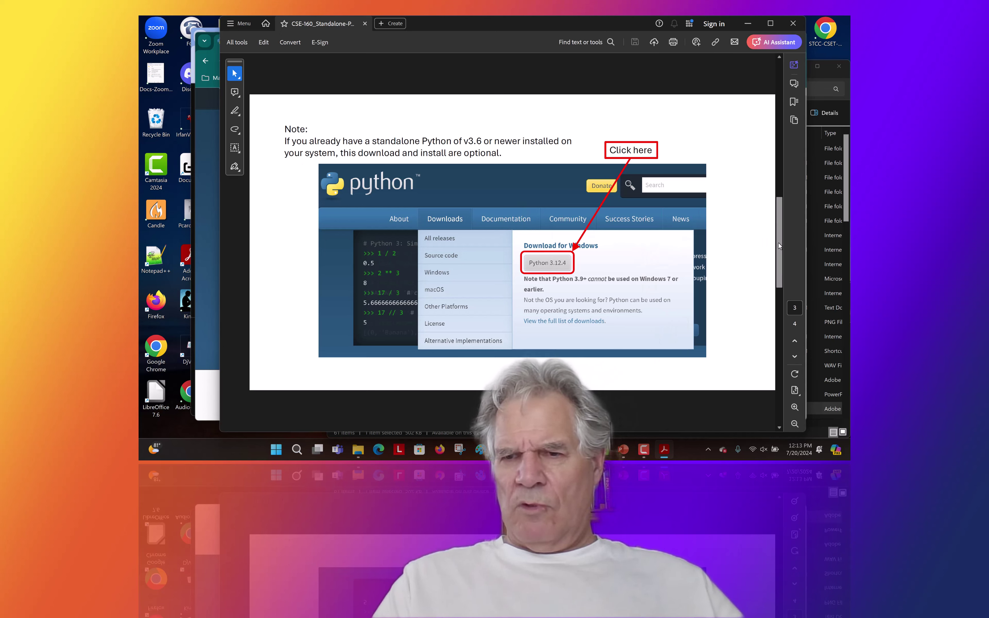
{"action": "left_click_drag", "start_coordinate": [778, 243], "coordinate": [778, 357]}
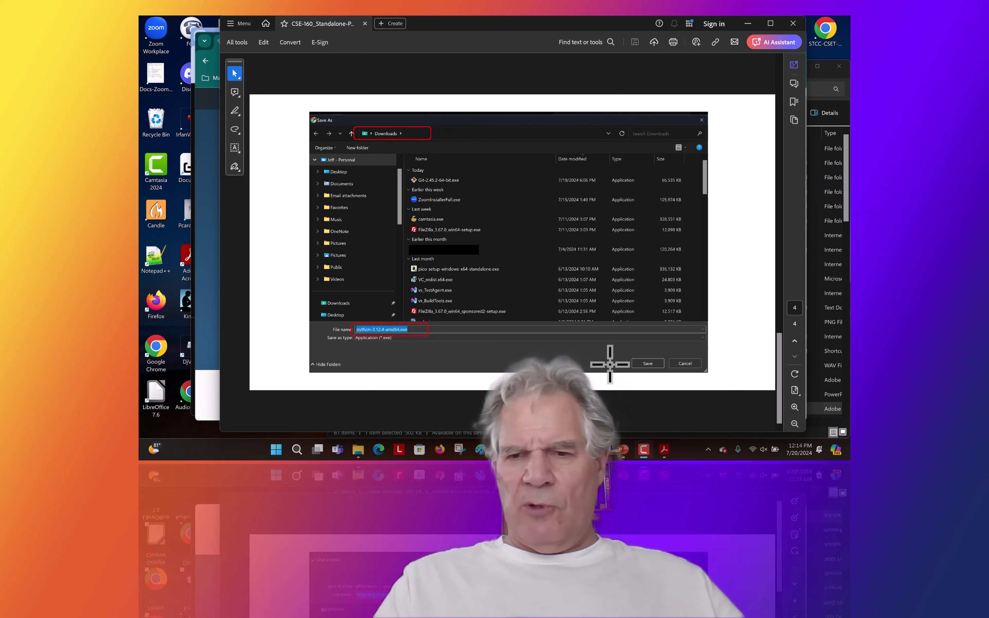
Switch to Chrome and download the Python 3.12.4 Windows installer, saving python-3.12.4-amd64.exe in the Downloads folder
{"action": "left_click", "coordinate": [197, 252]}
{"action": "mouse_move", "coordinate": [365, 175]}
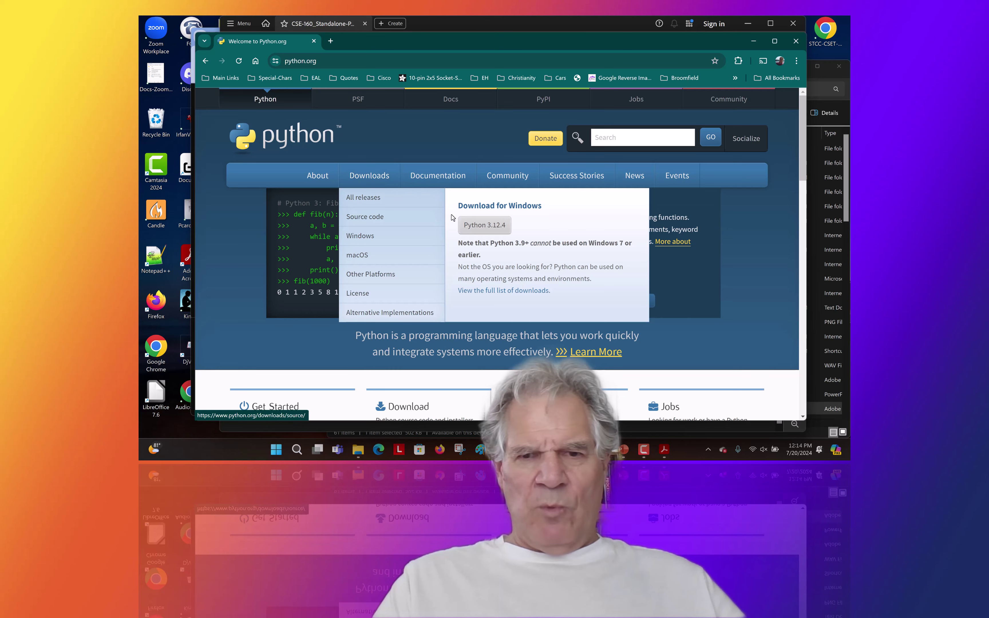
{"action": "left_click", "coordinate": [485, 227]}
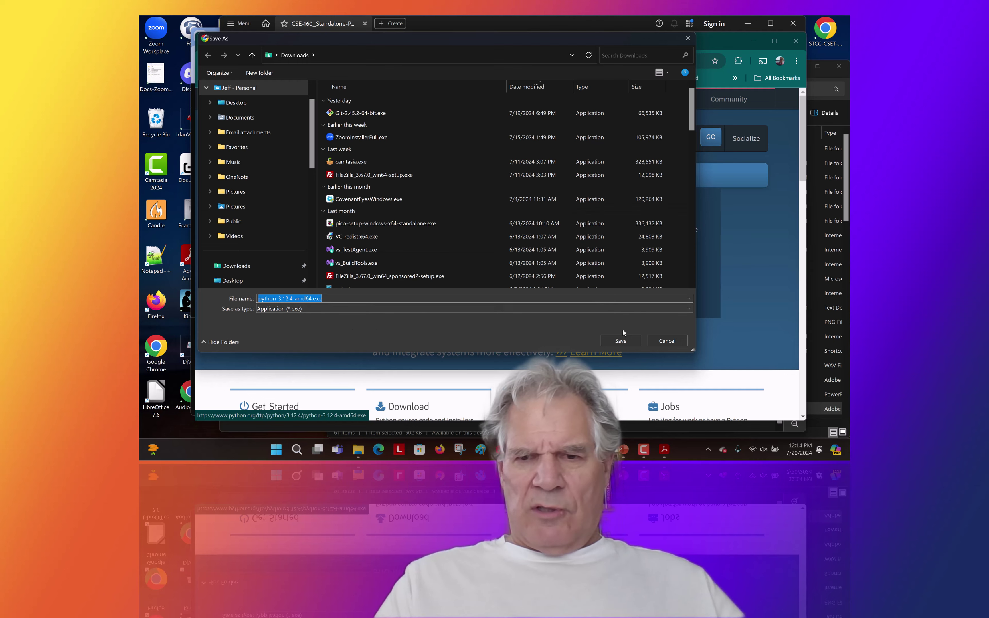
{"action": "left_click", "coordinate": [618, 339]}
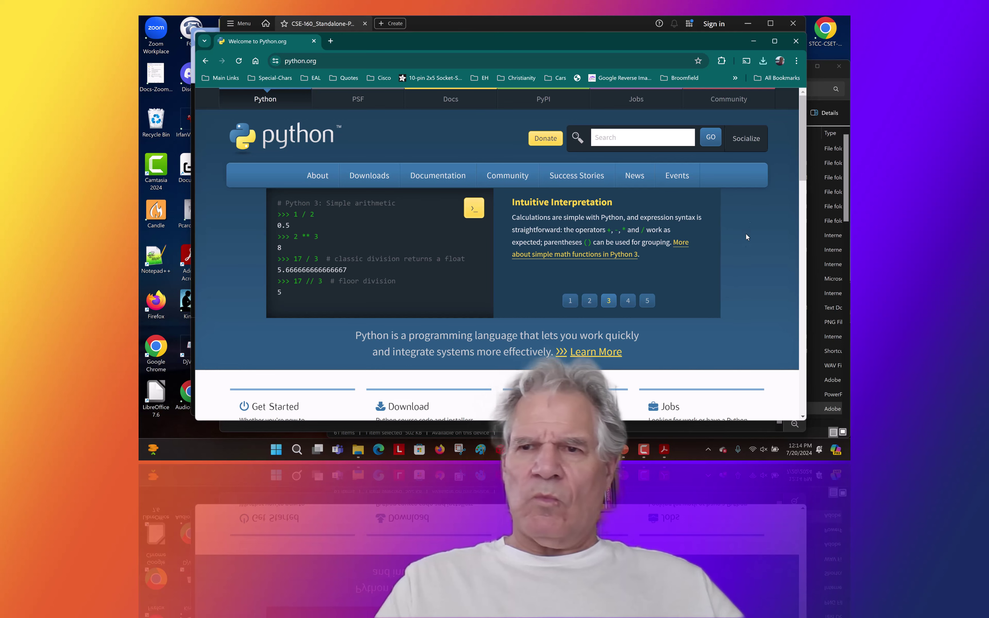
Launch the python-3.12.4-amd64.exe installer from the browser's recent download history
{"action": "left_click", "coordinate": [762, 61]}
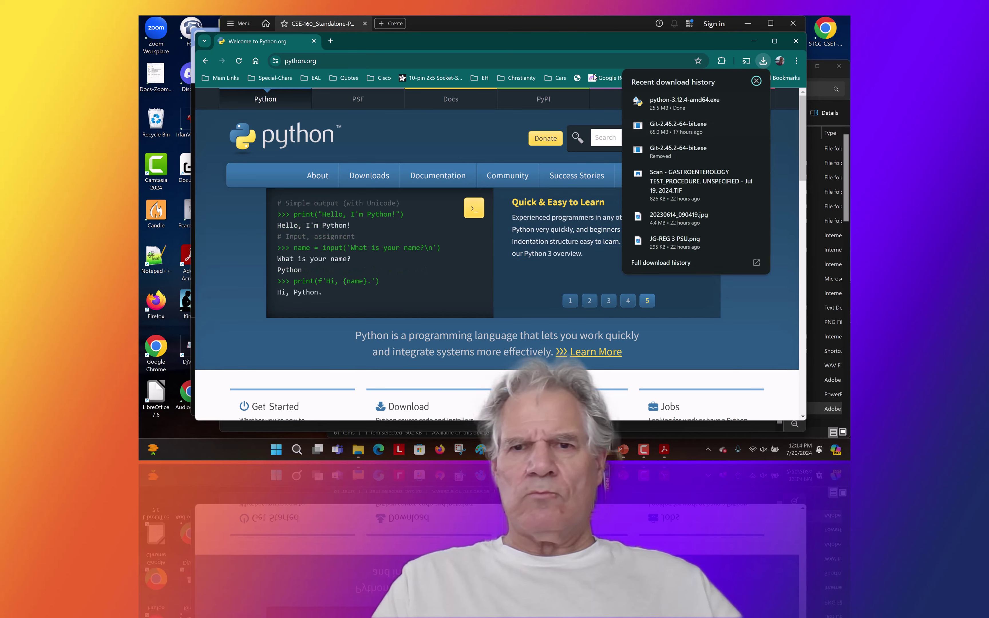
{"action": "key", "text": "Escape"}
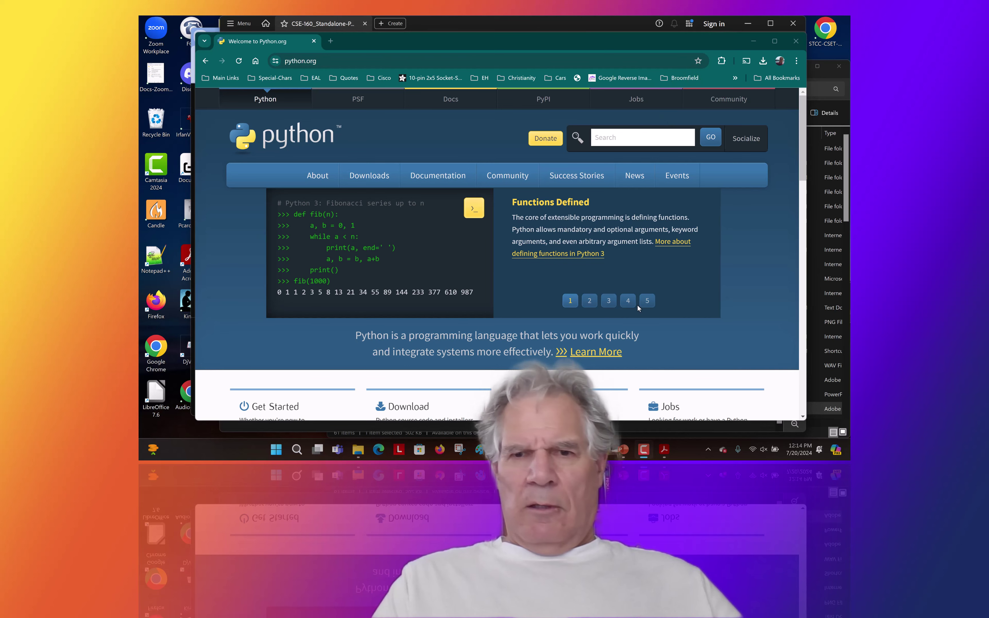
{"action": "left_click", "coordinate": [762, 61]}
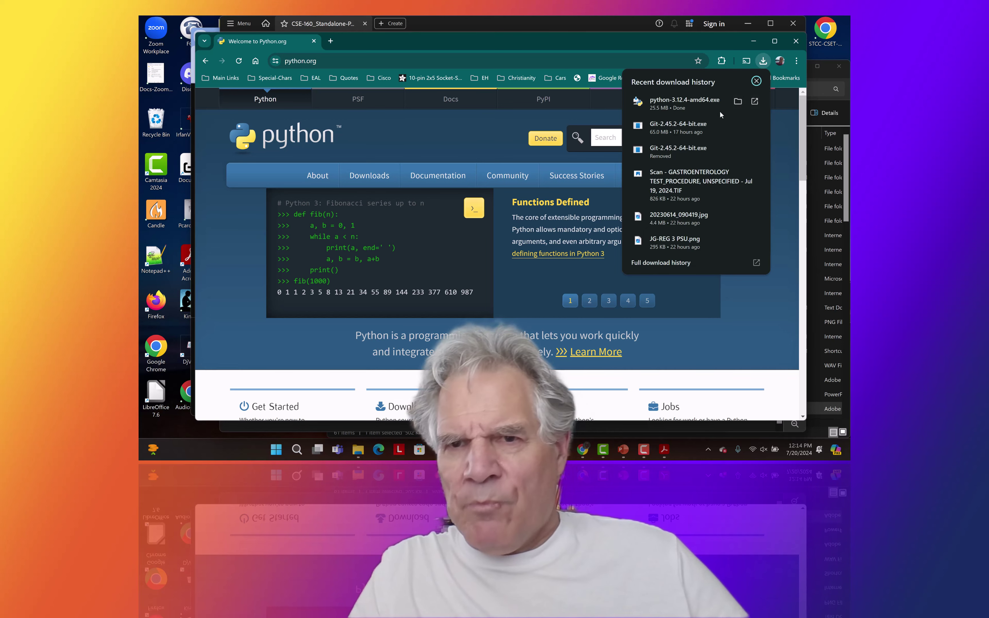
{"action": "mouse_move", "coordinate": [657, 107]}
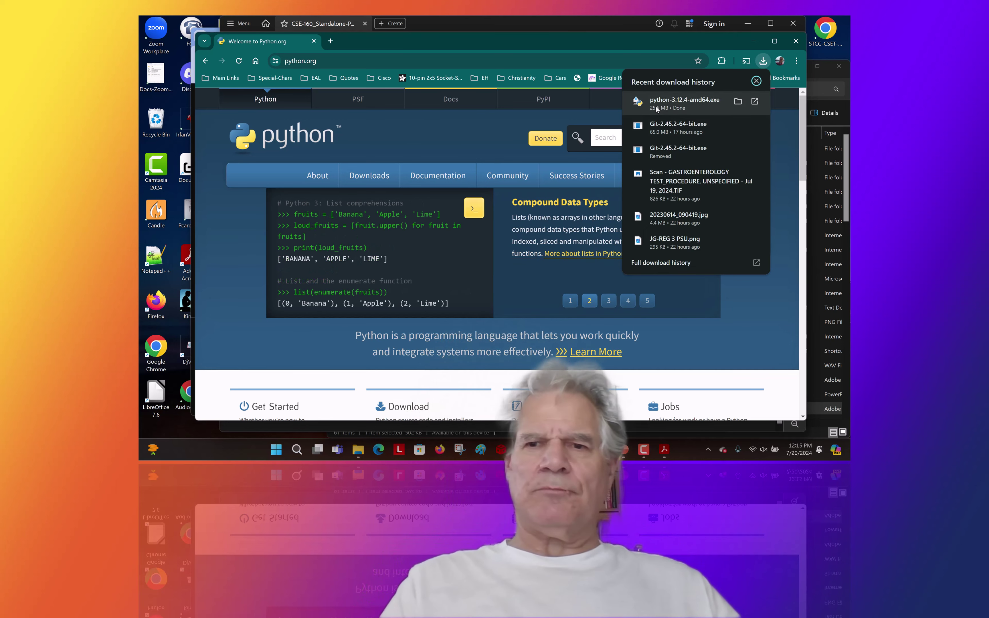
{"action": "left_click", "coordinate": [656, 107]}
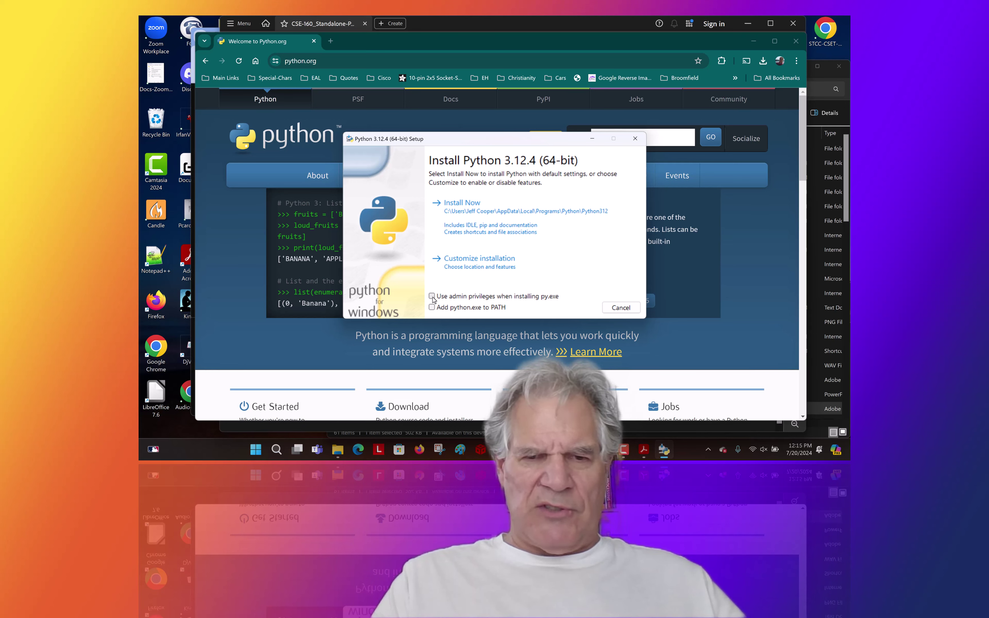
Install Python with default settings, admin privileges for py.exe and python.exe added to PATH, then disable the path length limit and close setup
{"action": "left_click", "coordinate": [432, 297]}
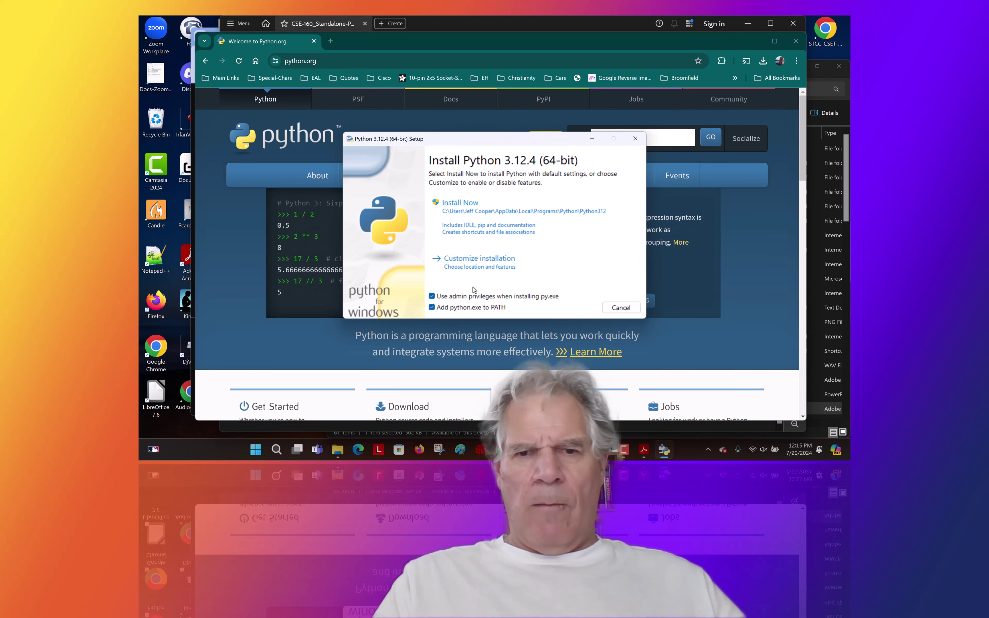
{"action": "left_click", "coordinate": [470, 211]}
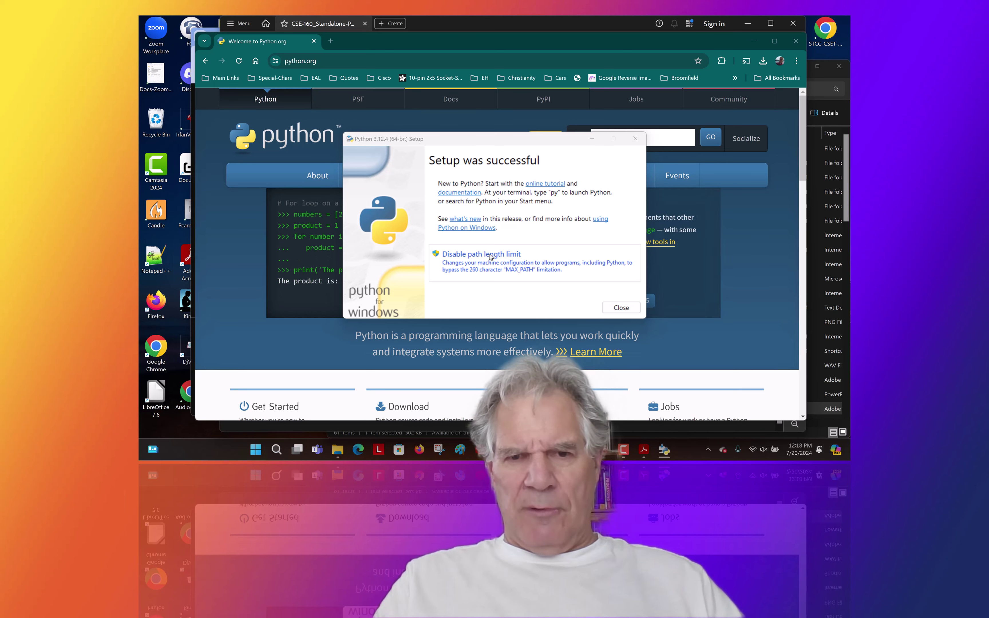
{"action": "left_click", "coordinate": [490, 257]}
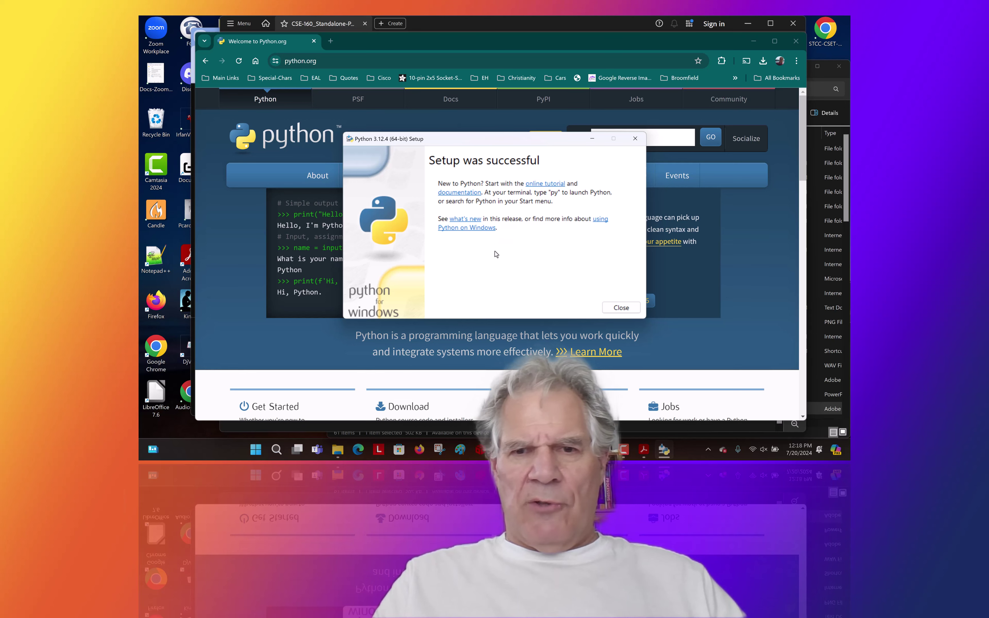
{"action": "left_click", "coordinate": [620, 307]}
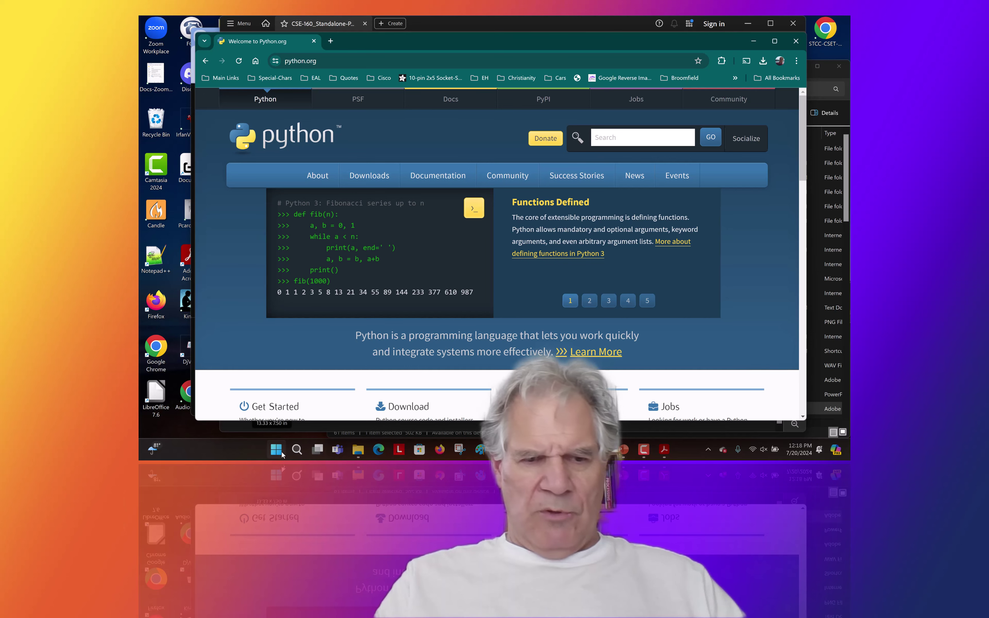
Find Python 3.12.4 (64-bit) in the Control Panel's list of installed programs, then close the Control Panel
{"action": "left_click", "coordinate": [296, 450]}
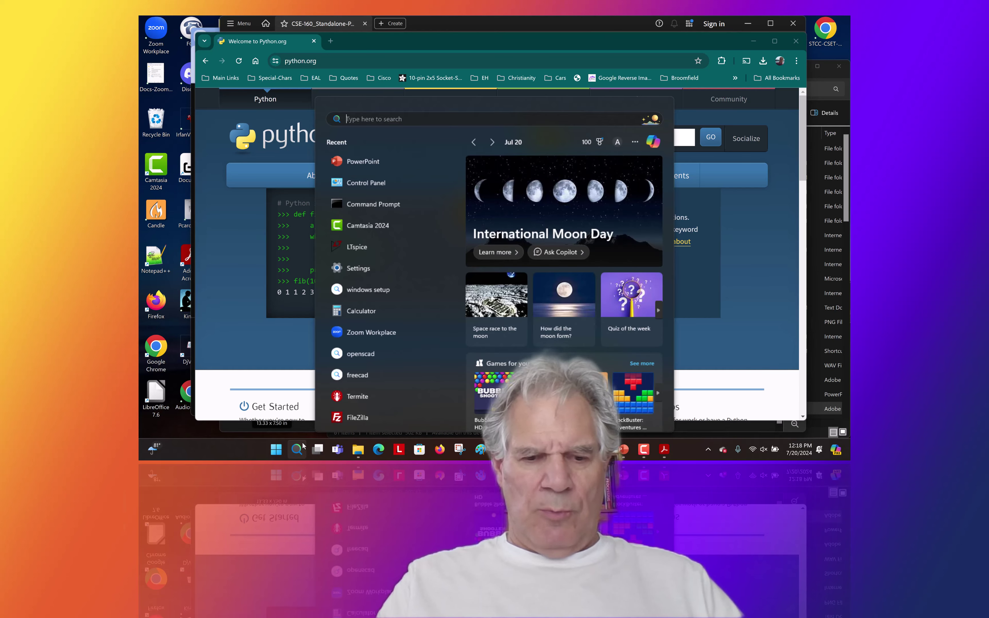
{"action": "type", "text": "control panel"}
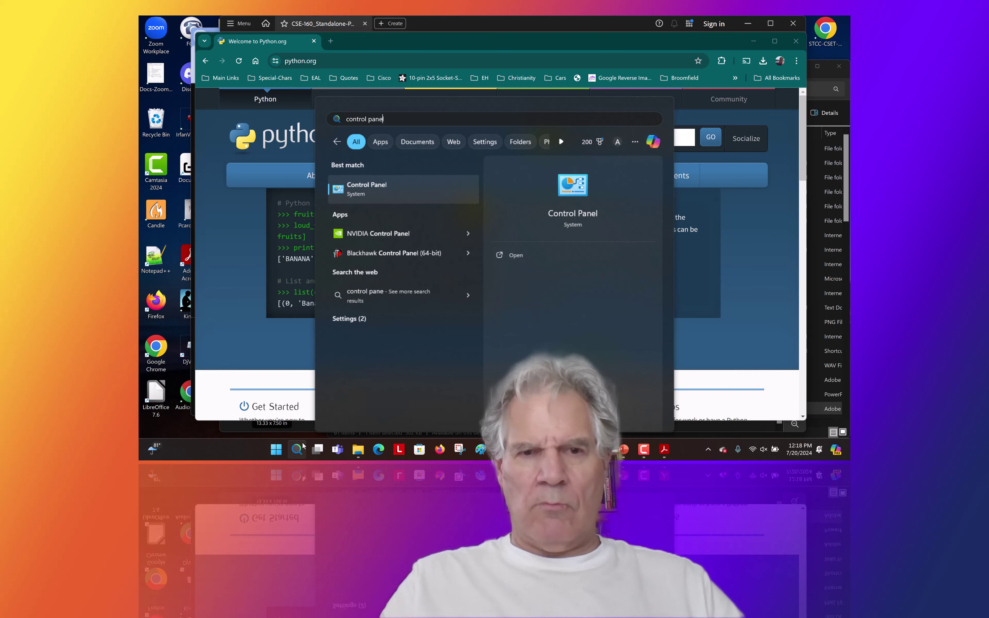
{"action": "key", "text": "Return"}
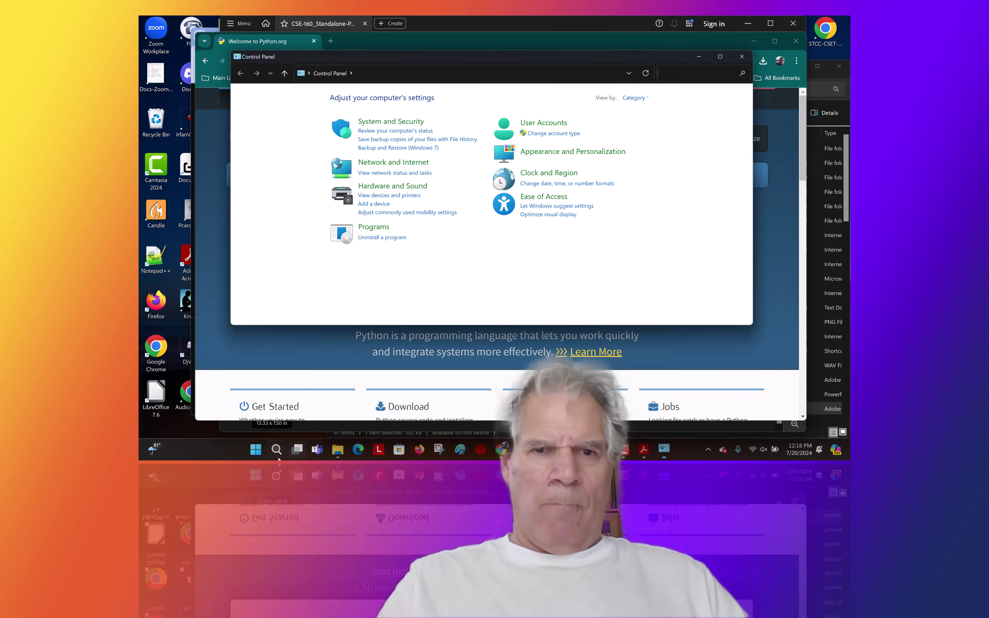
{"action": "left_click", "coordinate": [376, 238]}
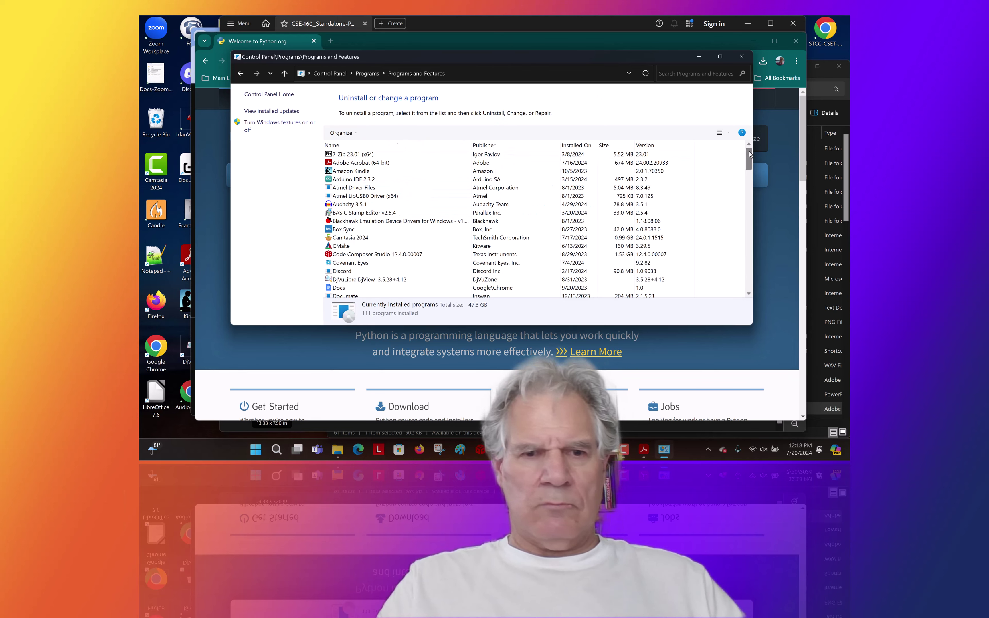
{"action": "left_click_drag", "start_coordinate": [749, 155], "coordinate": [765, 226]}
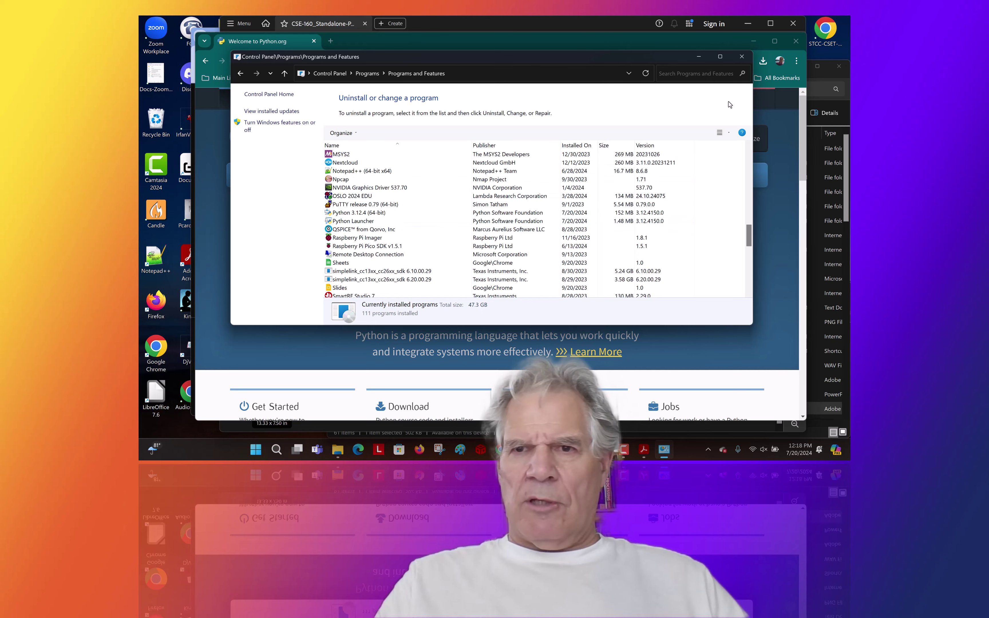
{"action": "left_click", "coordinate": [740, 56]}
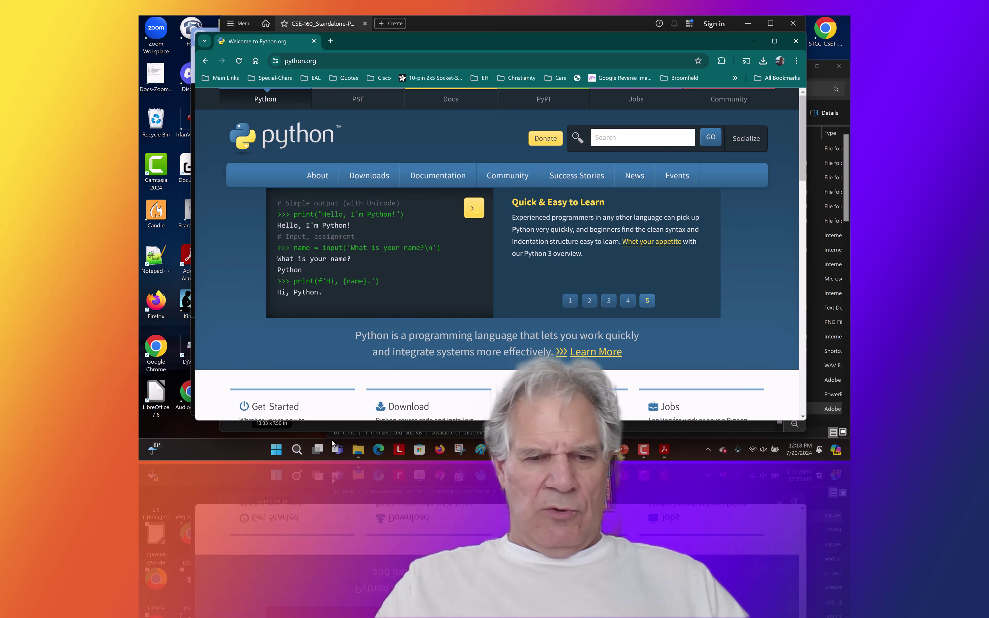
Open Command Prompt through Windows search and check the installed Python version with python --version
{"action": "left_click", "coordinate": [296, 450]}
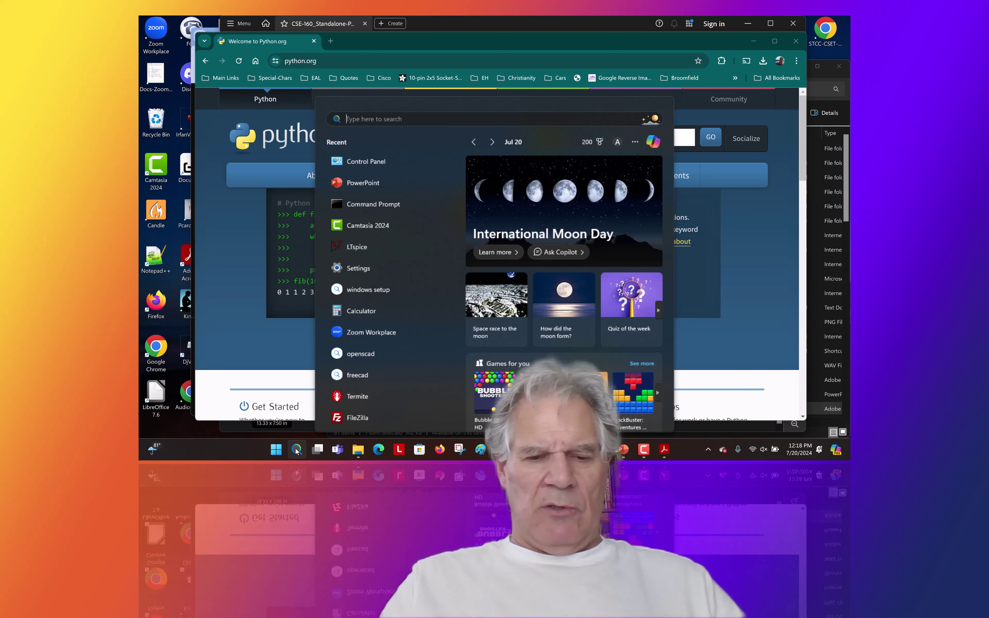
{"action": "type", "text": "cmd"}
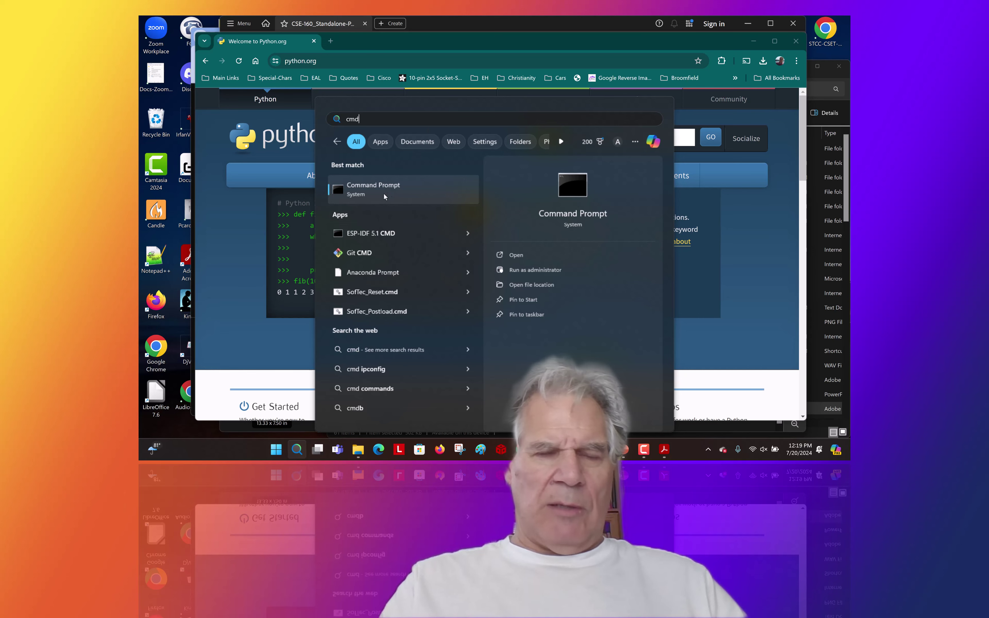
{"action": "left_click", "coordinate": [365, 190]}
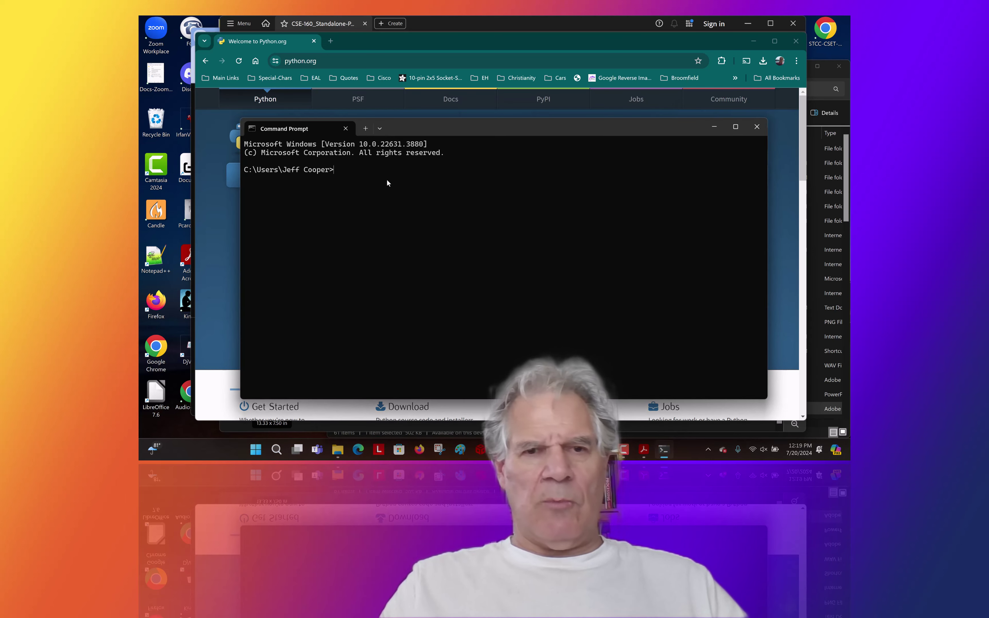
{"action": "type", "text": "python"}
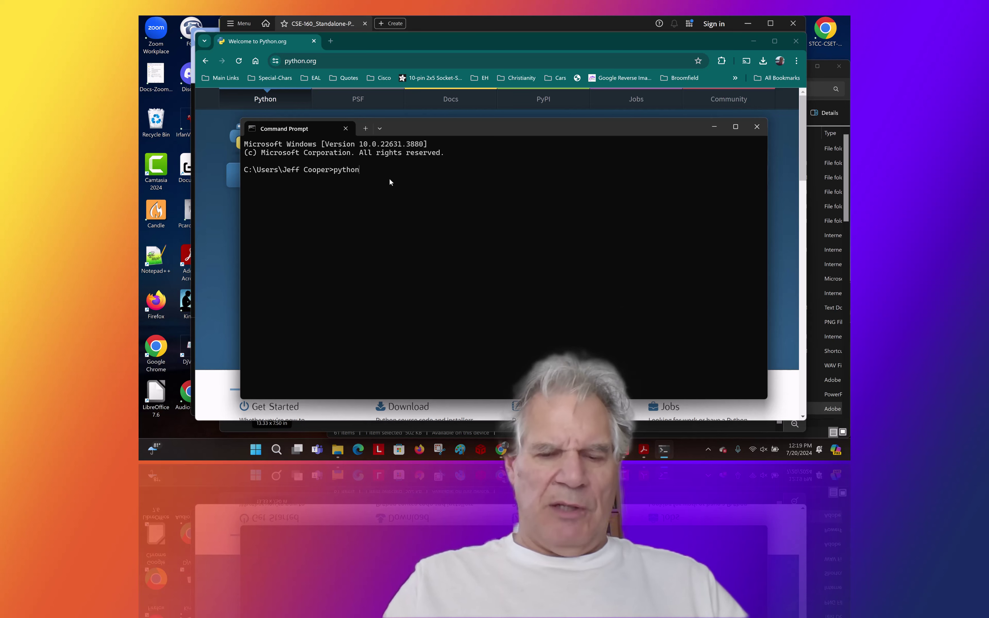
{"action": "type", "text": " -"}
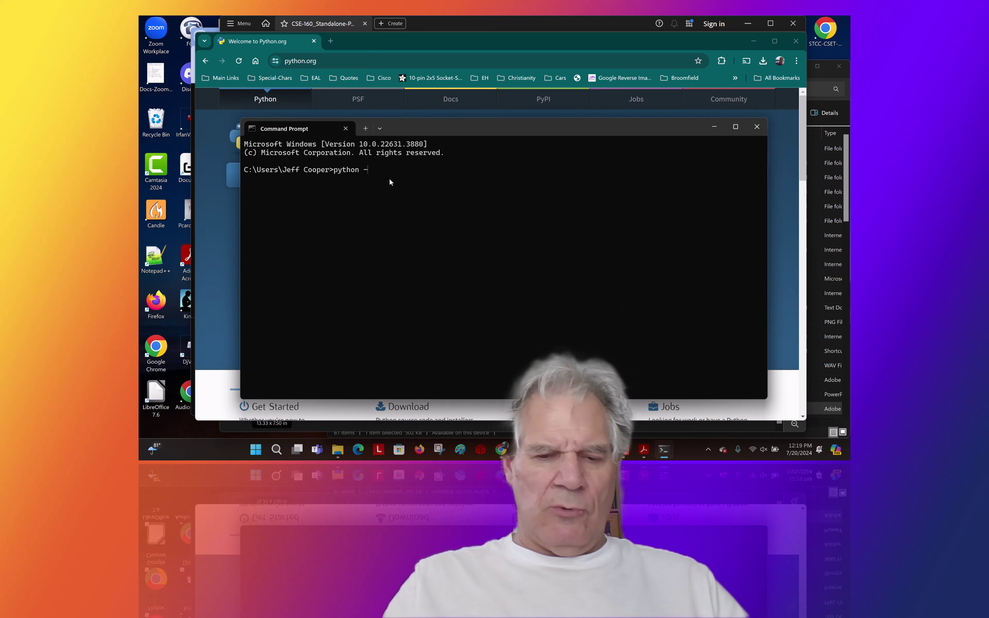
{"action": "type", "text": "-version"}
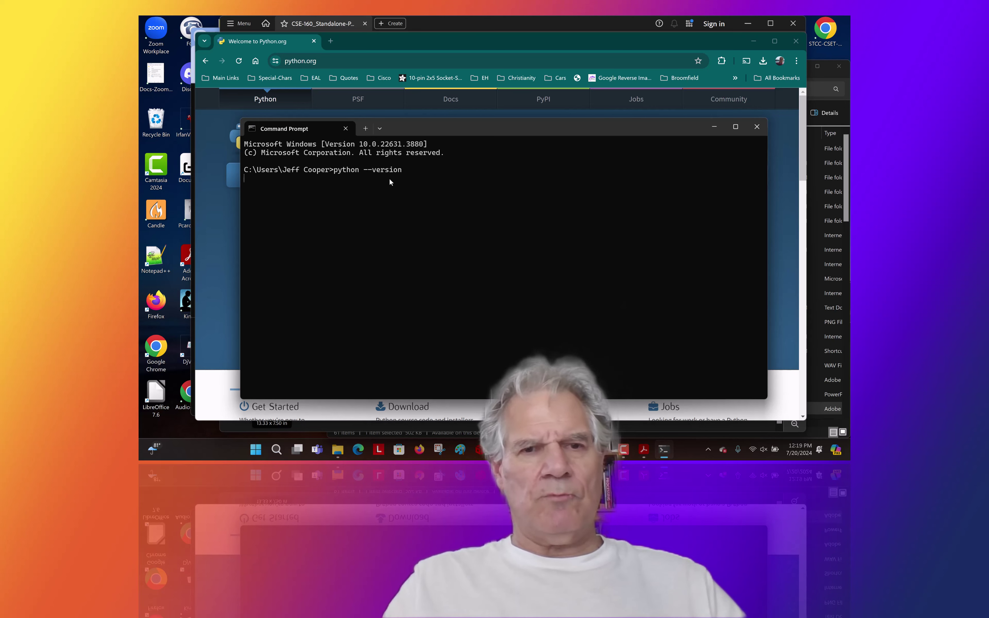
{"action": "key", "text": "Return"}
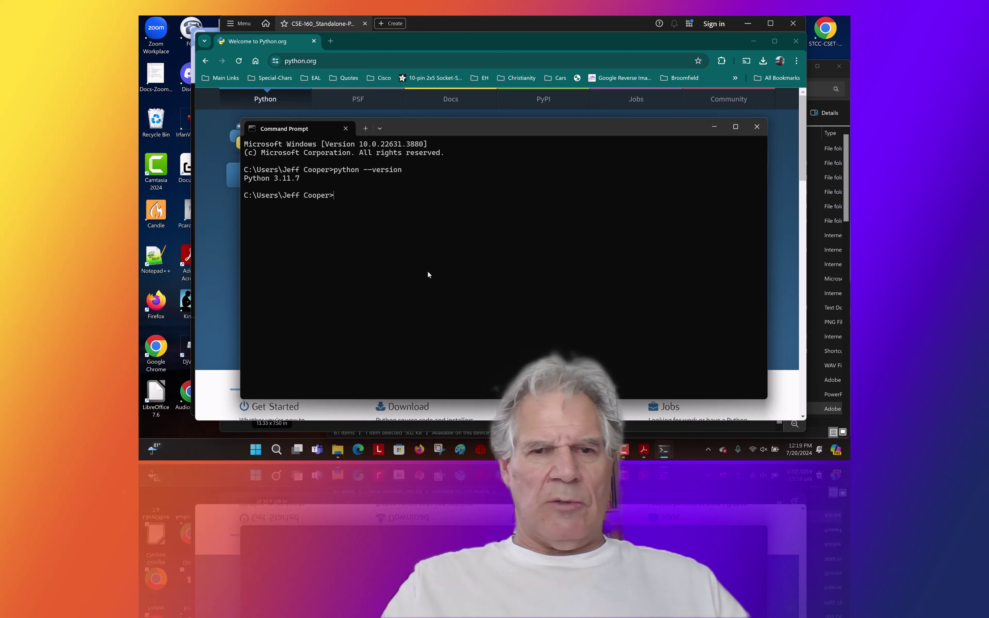
Start the interactive Python interpreter in Command Prompt and evaluate 4 + 23
{"action": "type", "text": "py"}
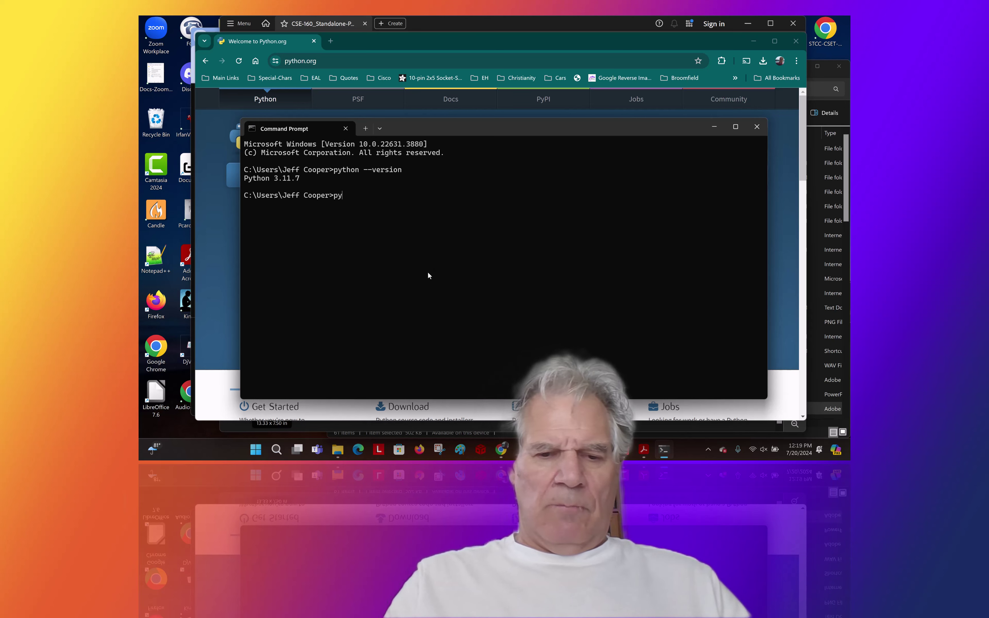
{"action": "type", "text": "thon"}
{"action": "key", "text": "Return"}
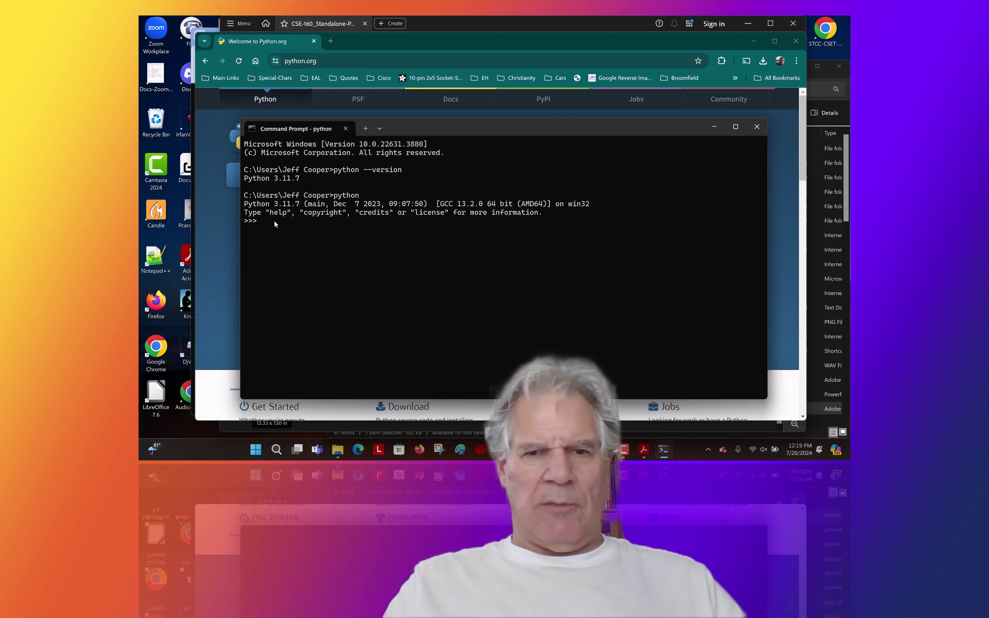
{"action": "type", "text": "4"}
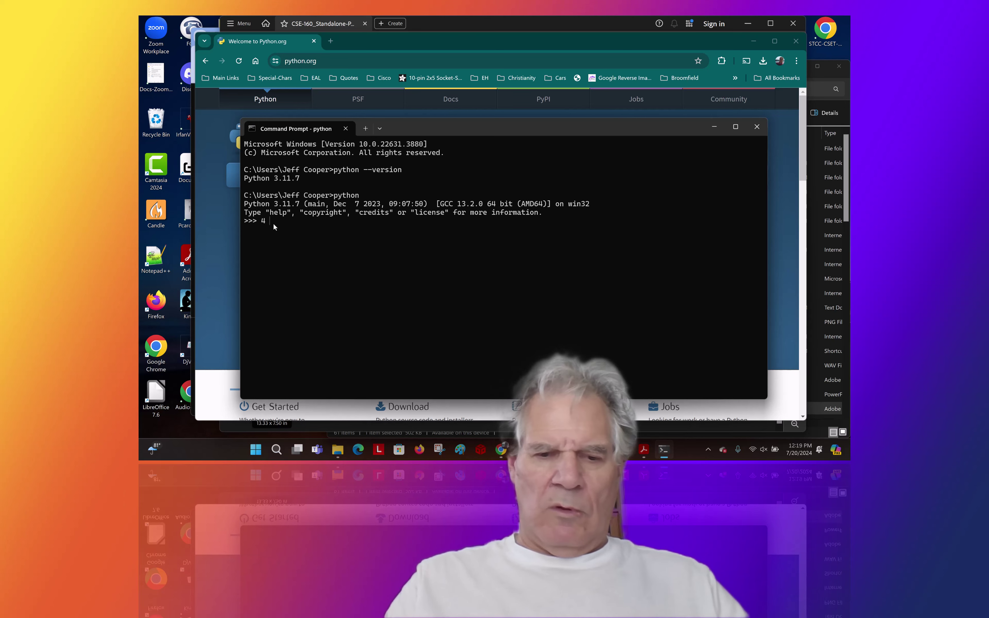
{"action": "type", "text": " + 23"}
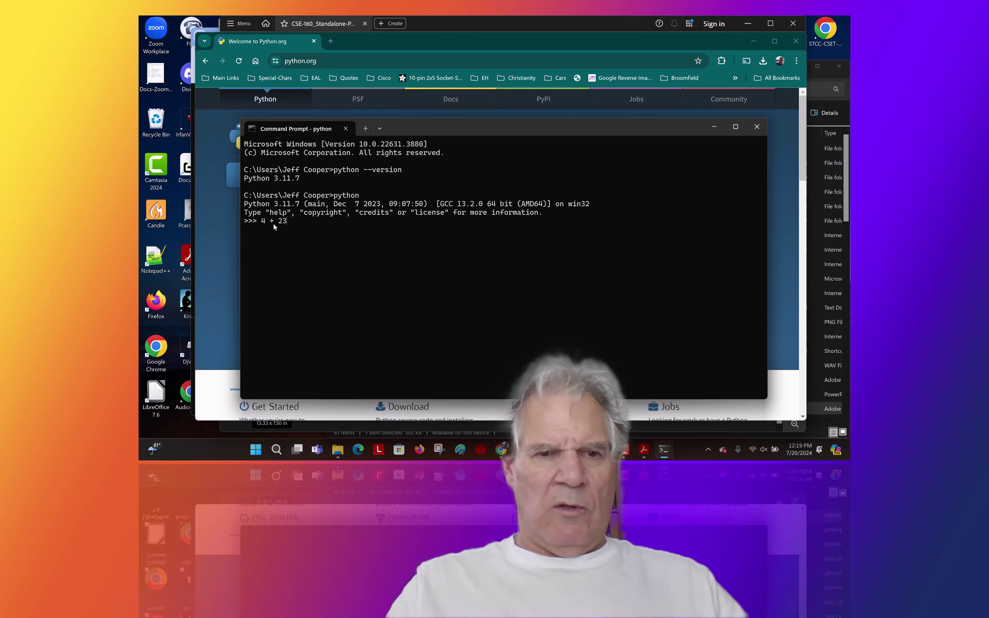
{"action": "key", "text": "Return"}
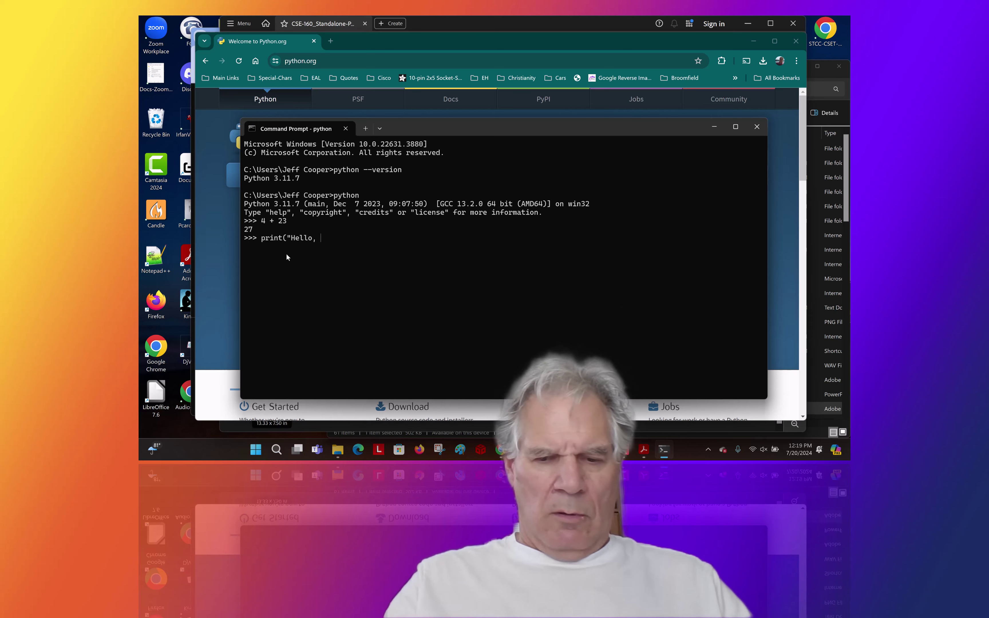
Run print("Hello, World!") in the Command Prompt's Python interpreter
{"action": "type", "text": "World"}
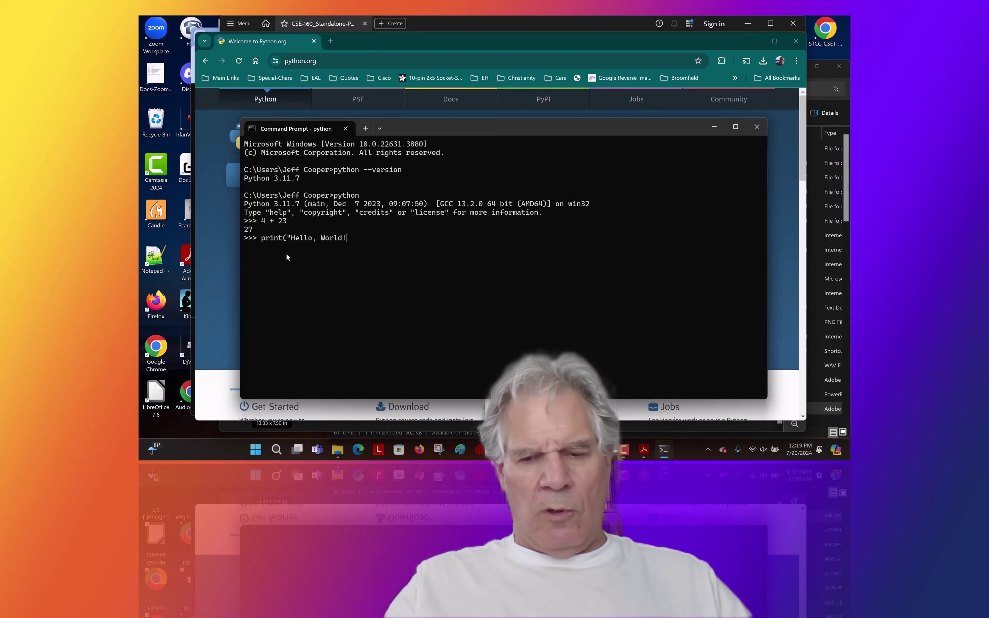
{"action": "type", "text": "!\")"}
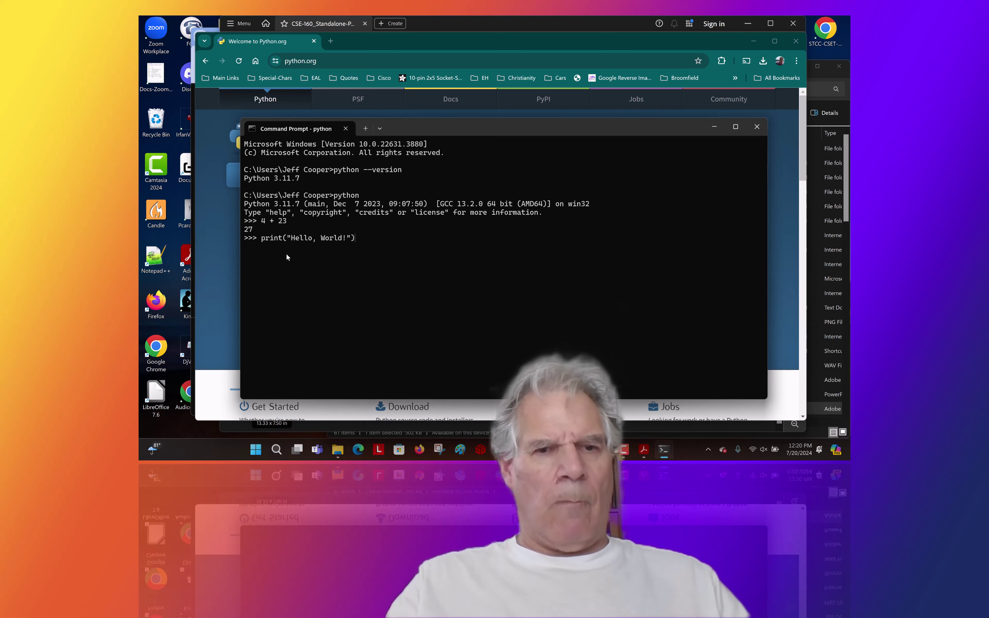
{"action": "key", "text": "Return"}
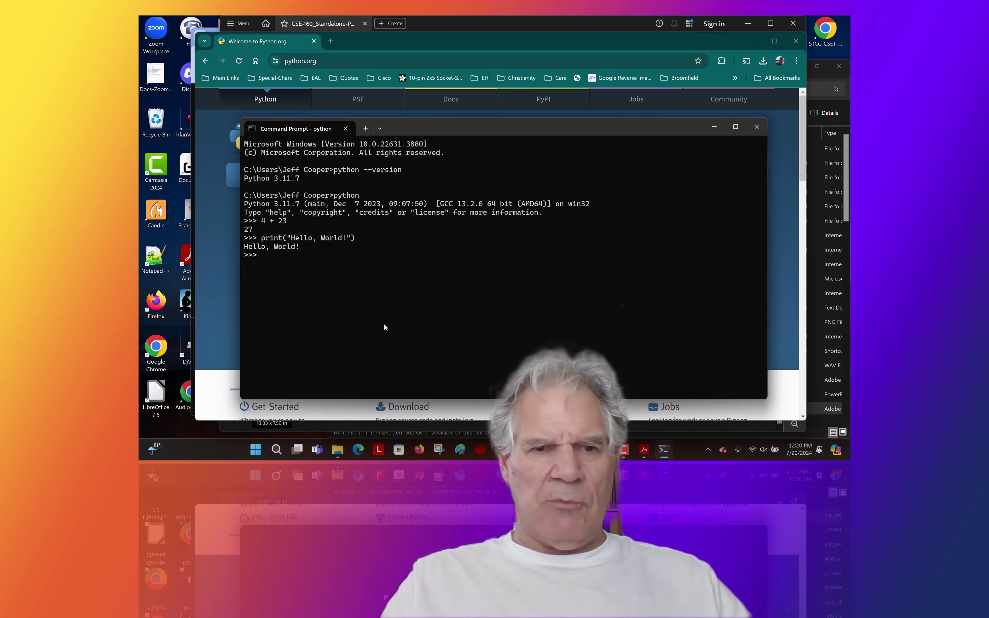
Leave the Python interpreter with exit(), and close the Command Prompt with exit
{"action": "type", "text": "exit"}
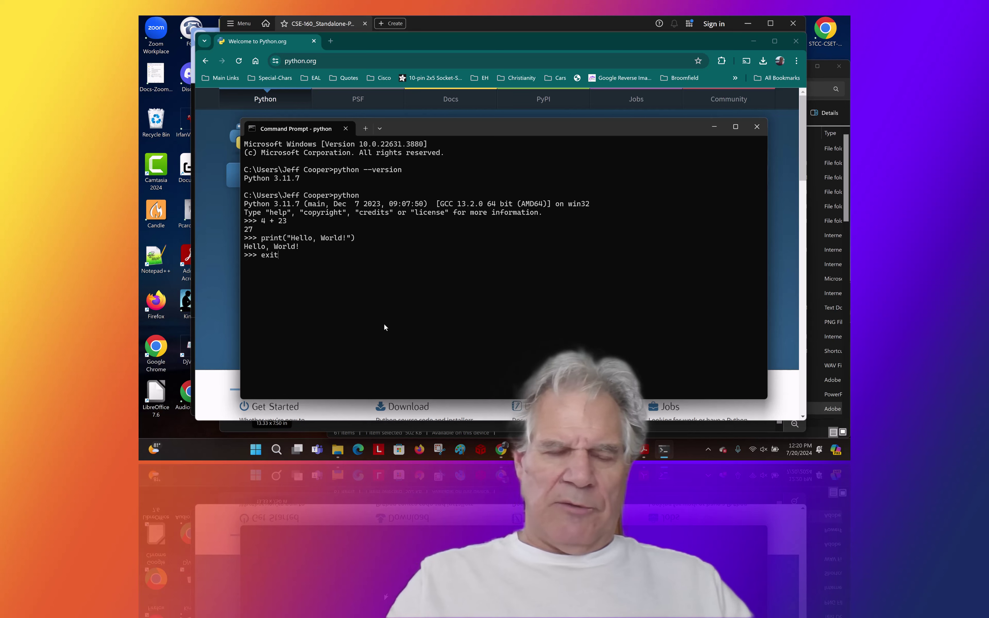
{"action": "type", "text": "()"}
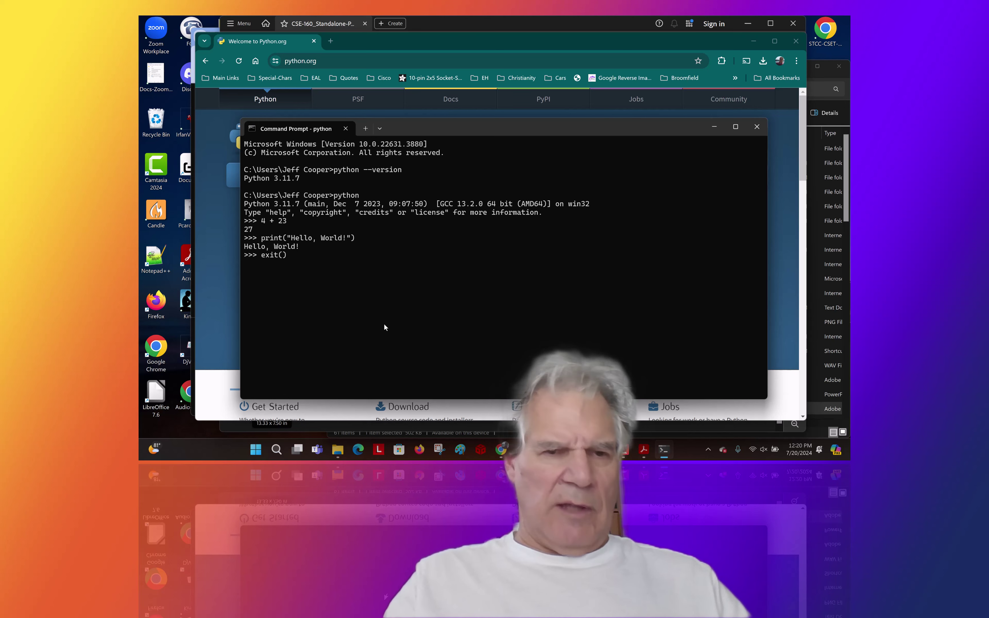
{"action": "key", "text": "Return"}
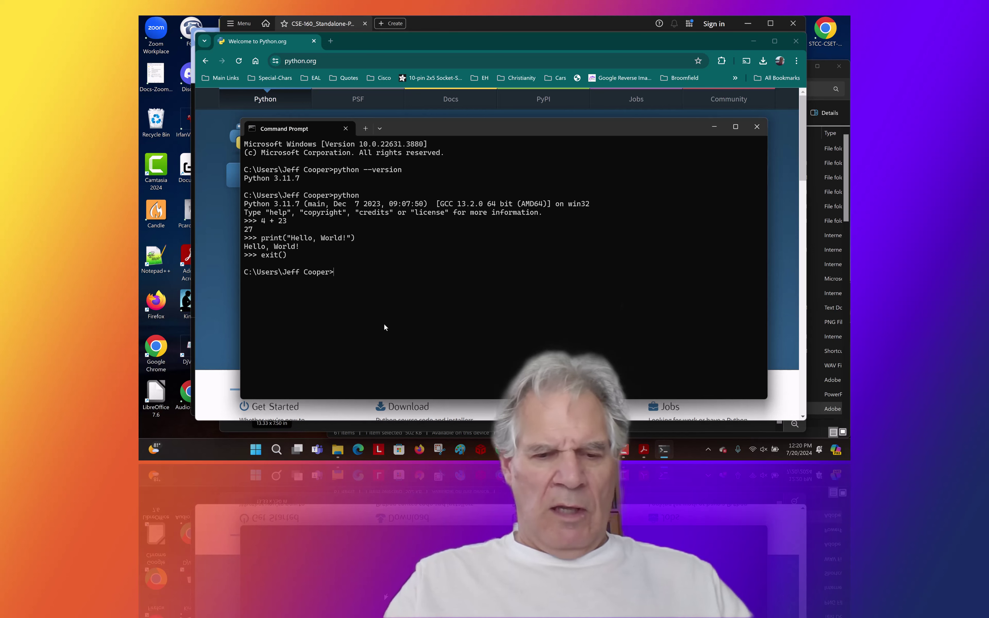
{"action": "type", "text": "exit"}
{"action": "key", "text": "Return"}
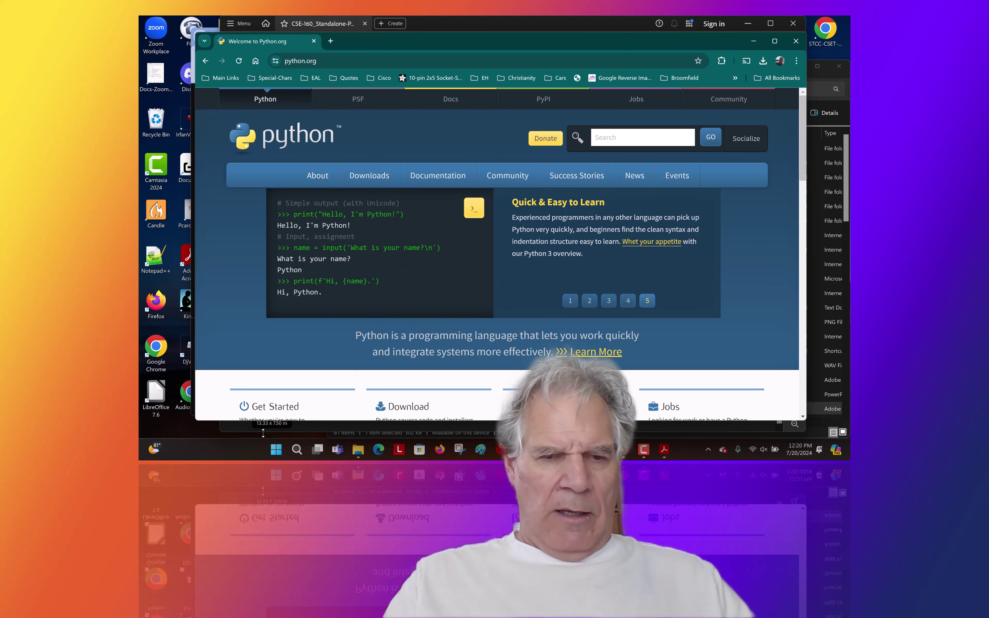
Find and launch IDLE (Python 3.12 64-bit) through Windows search and evaluate 4+23 in its shell
{"action": "left_click", "coordinate": [296, 450]}
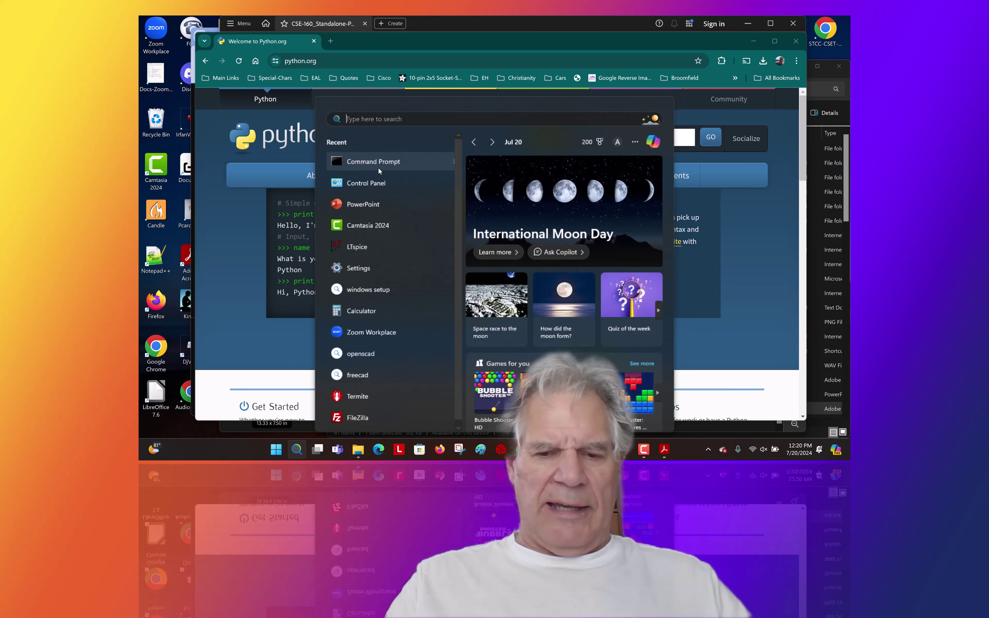
{"action": "type", "text": "IDLE"}
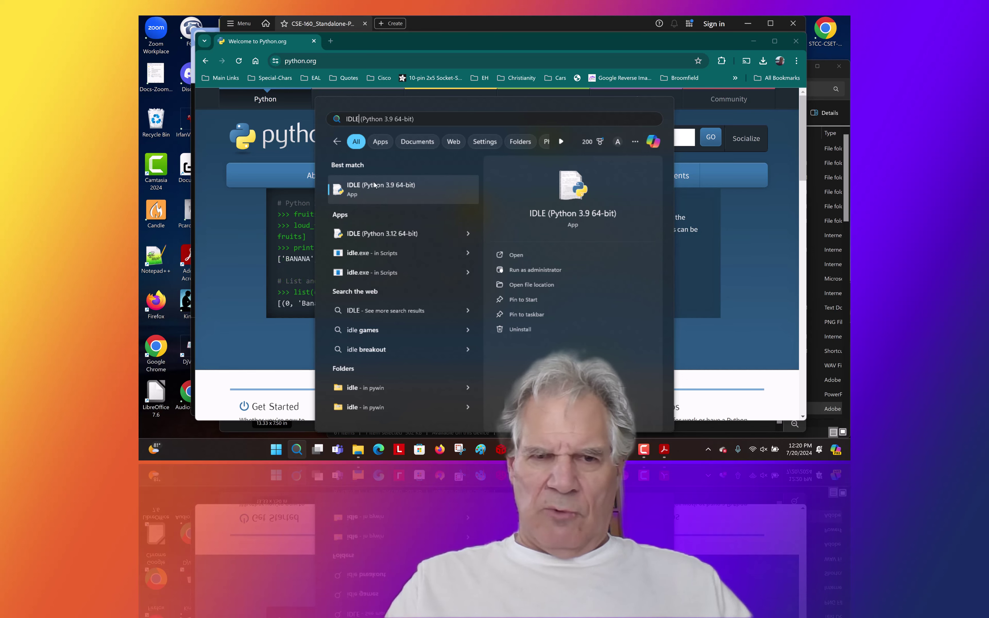
{"action": "left_click", "coordinate": [371, 234]}
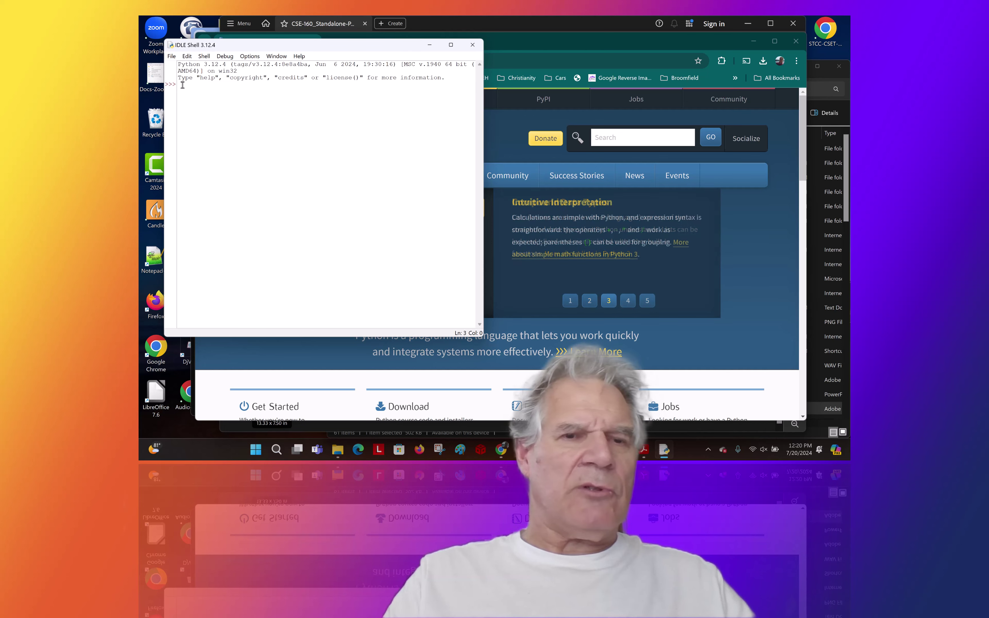
{"action": "type", "text": "4"}
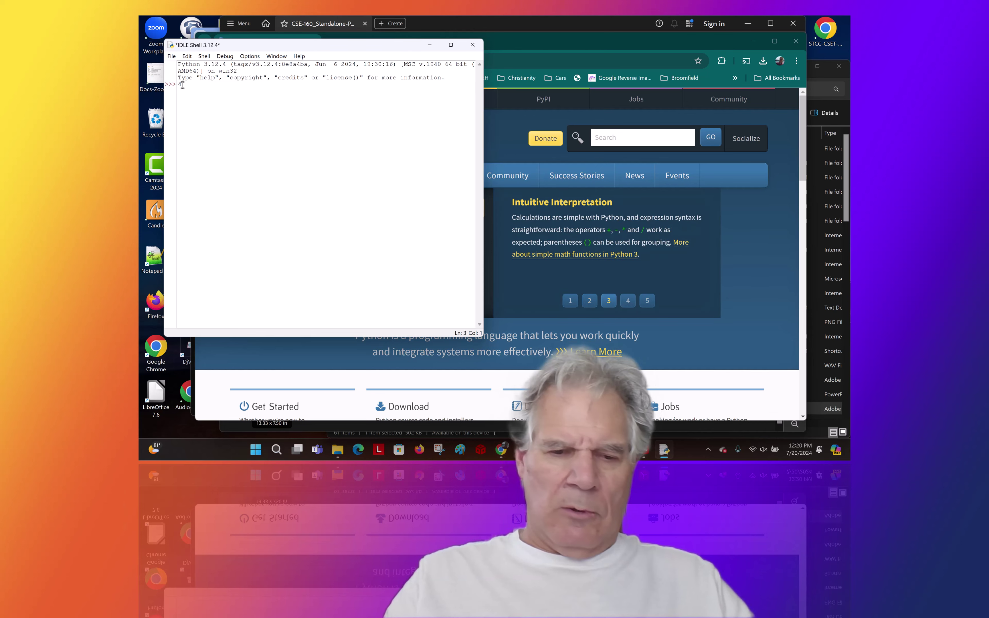
{"action": "type", "text": "+23"}
{"action": "key", "text": "Return"}
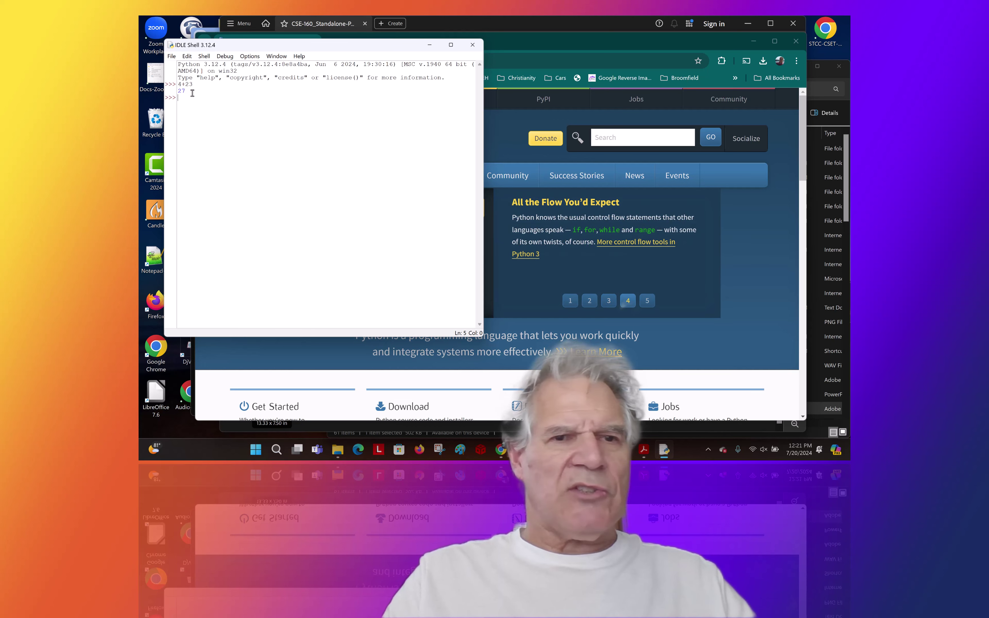
Run print("Hello, World!") in the IDLE Shell
{"action": "type", "text": "prin"}
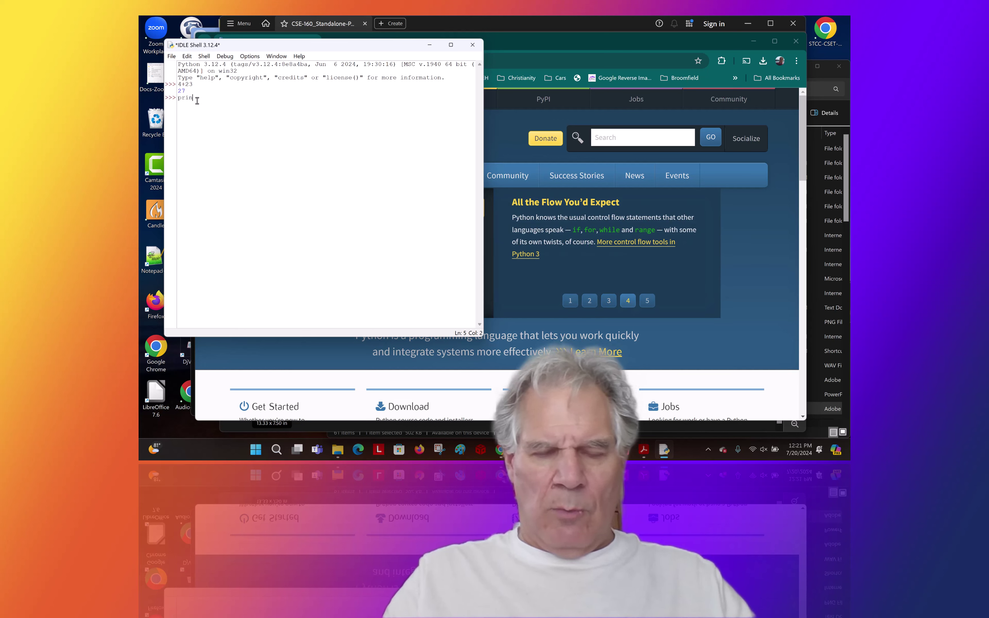
{"action": "type", "text": "t(\""}
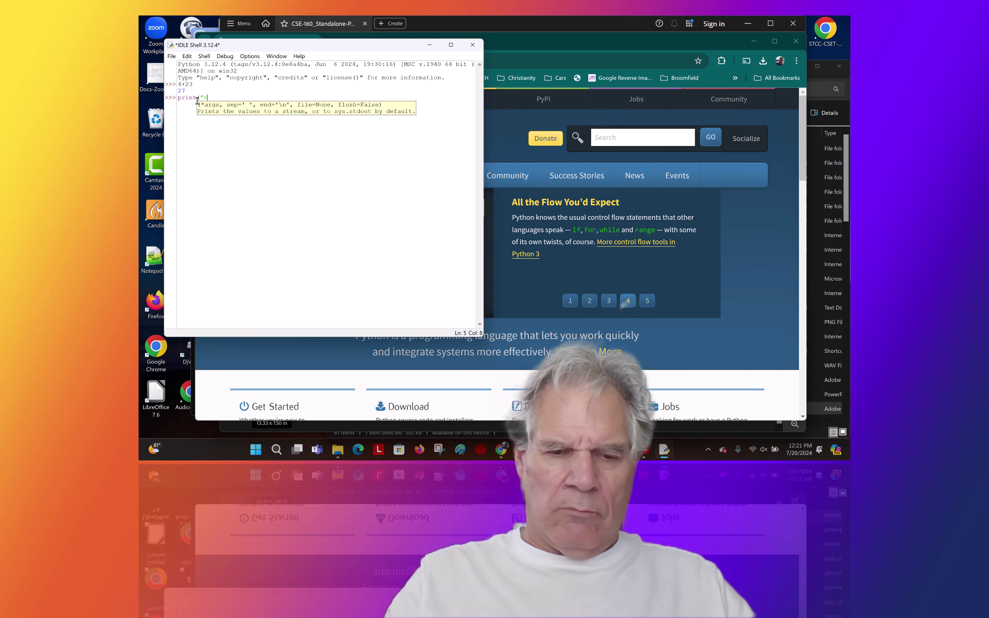
{"action": "type", "text": "Hello"}
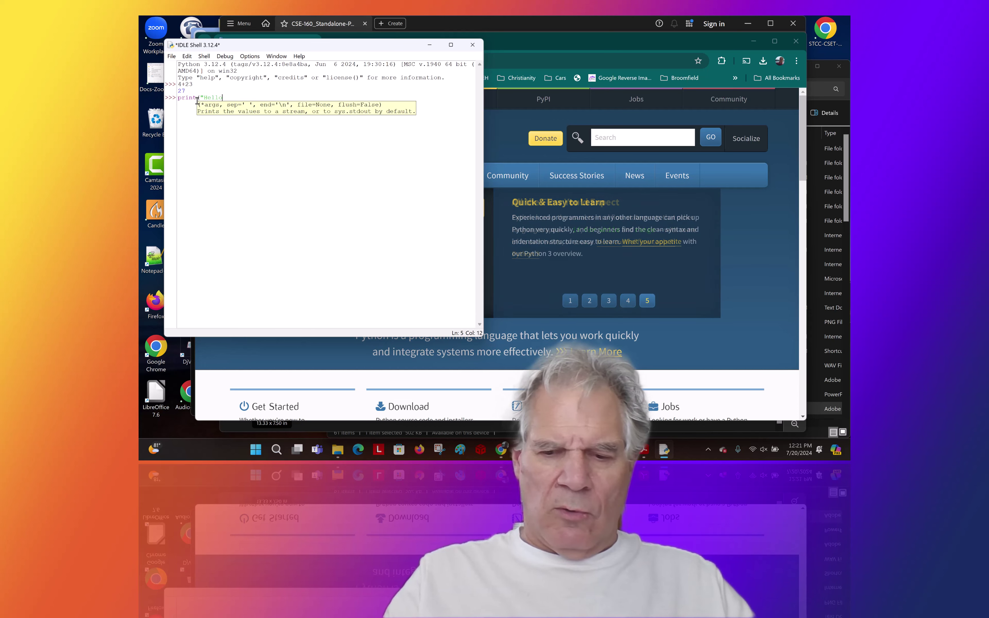
{"action": "type", "text": ", World"}
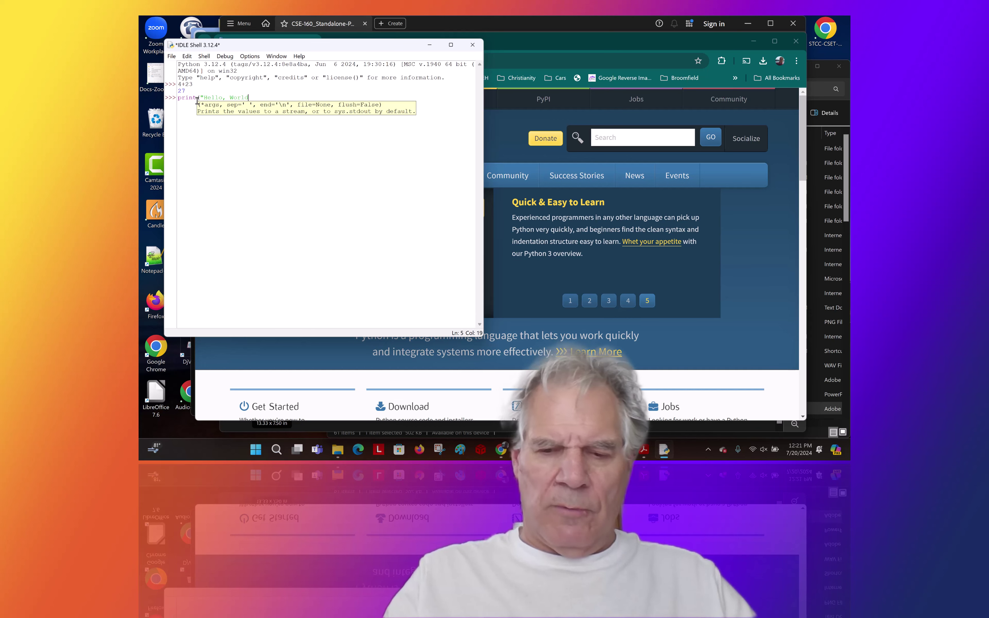
{"action": "type", "text": "!\")"}
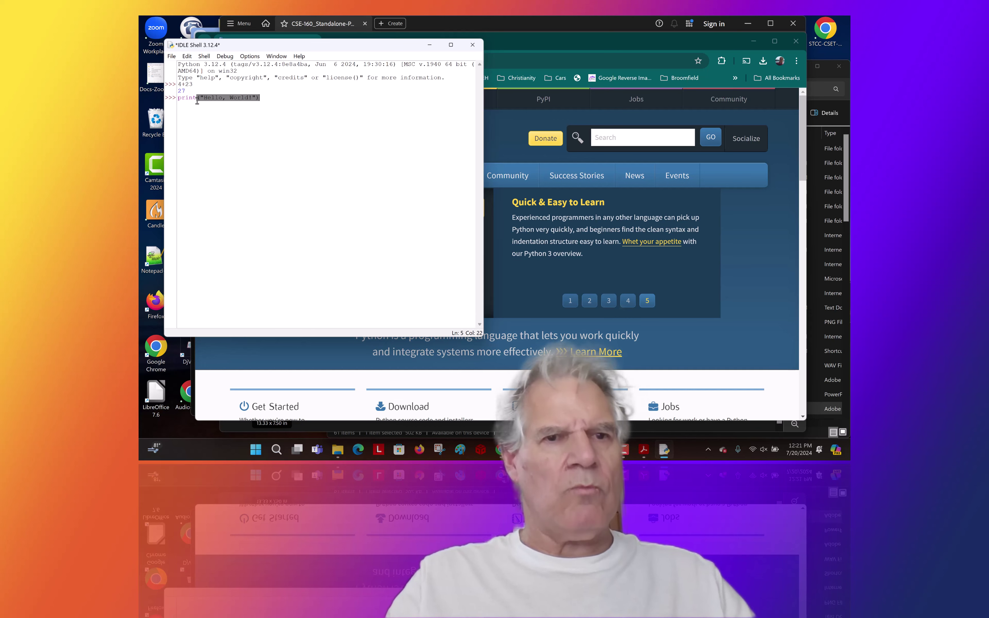
{"action": "key", "text": "Return"}
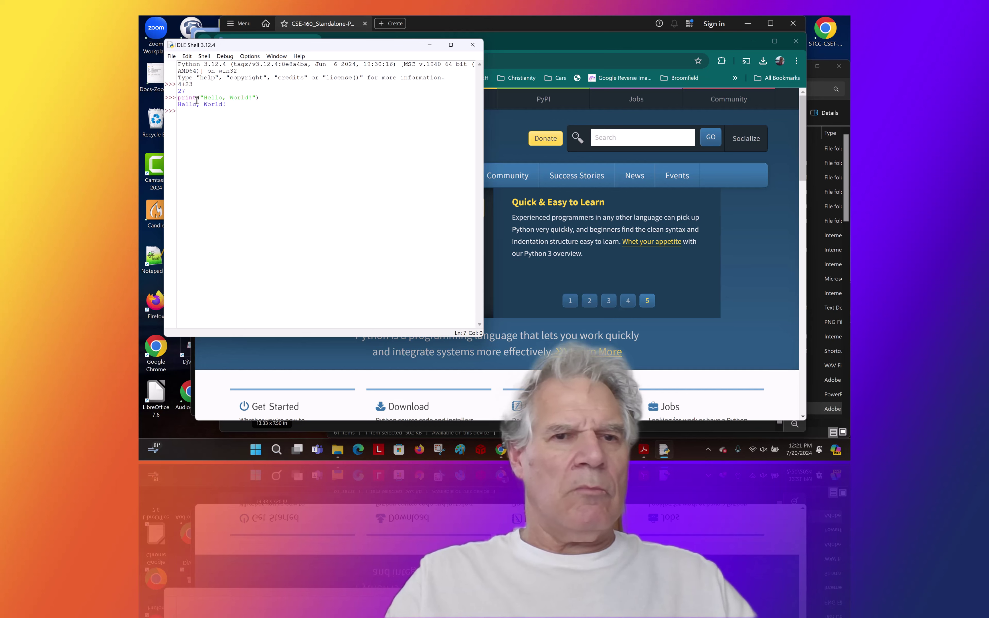
Open a new untitled file in IDLE's editor, then close it and the IDLE Shell
{"action": "left_click", "coordinate": [171, 57]}
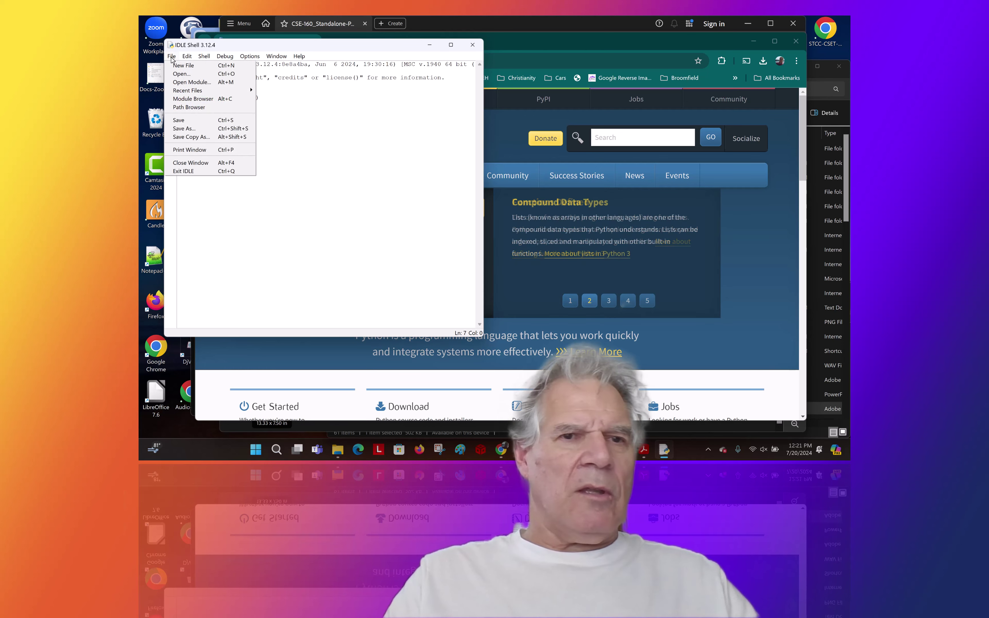
{"action": "left_click", "coordinate": [194, 69]}
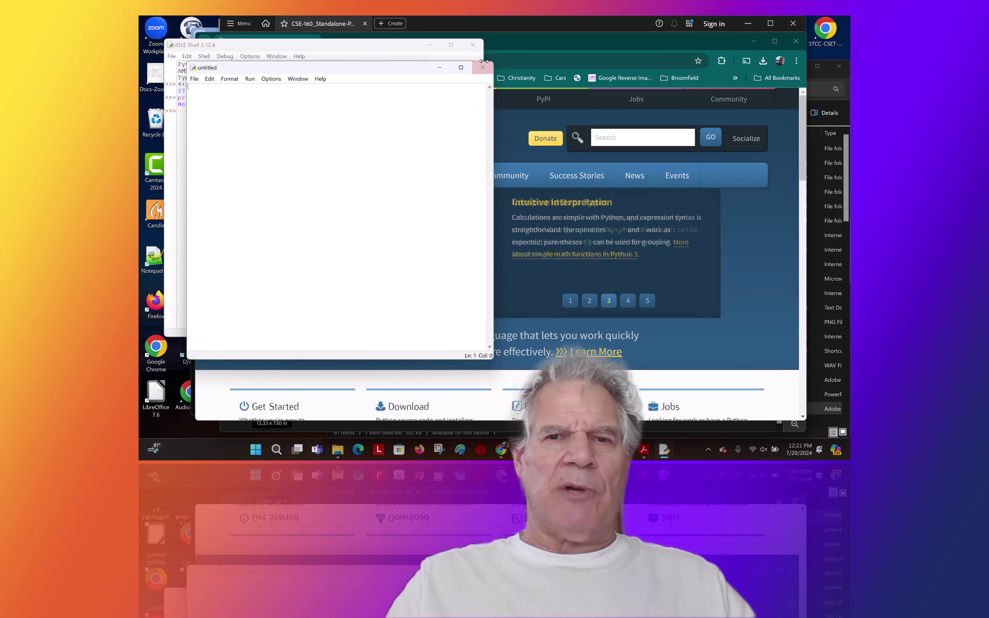
{"action": "left_click", "coordinate": [482, 68]}
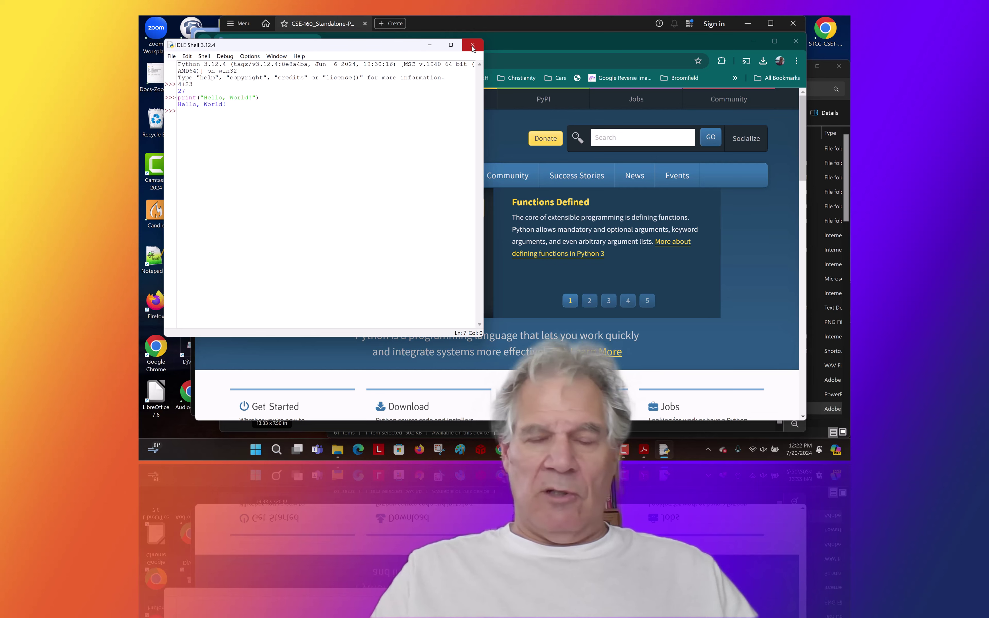
{"action": "left_click", "coordinate": [472, 47]}
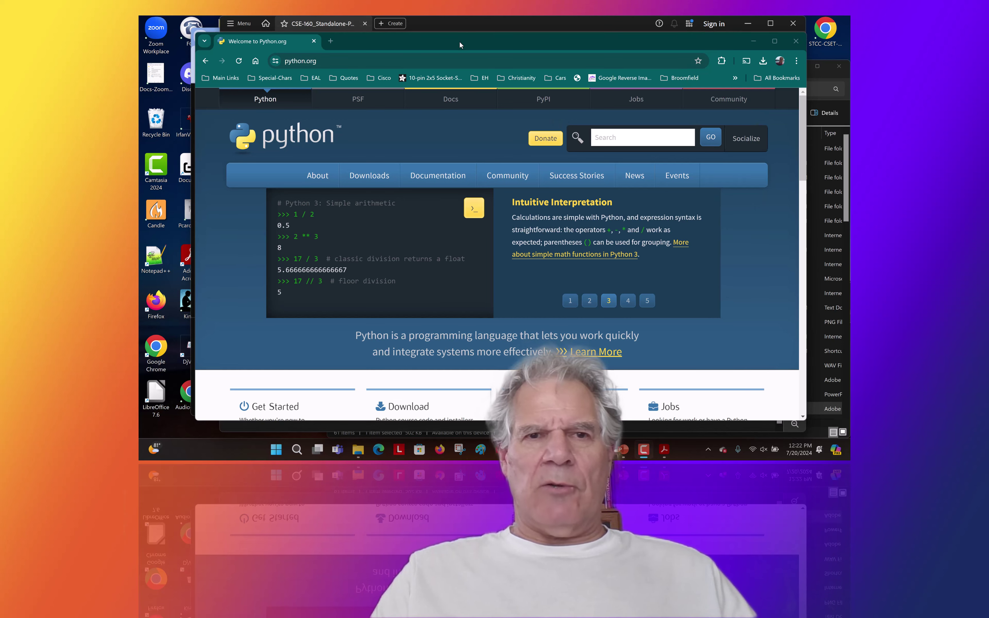
Move the Chrome window lower on the desktop and open the PyPI site from the python.org home page
{"action": "left_click_drag", "start_coordinate": [456, 40], "coordinate": [467, 107]}
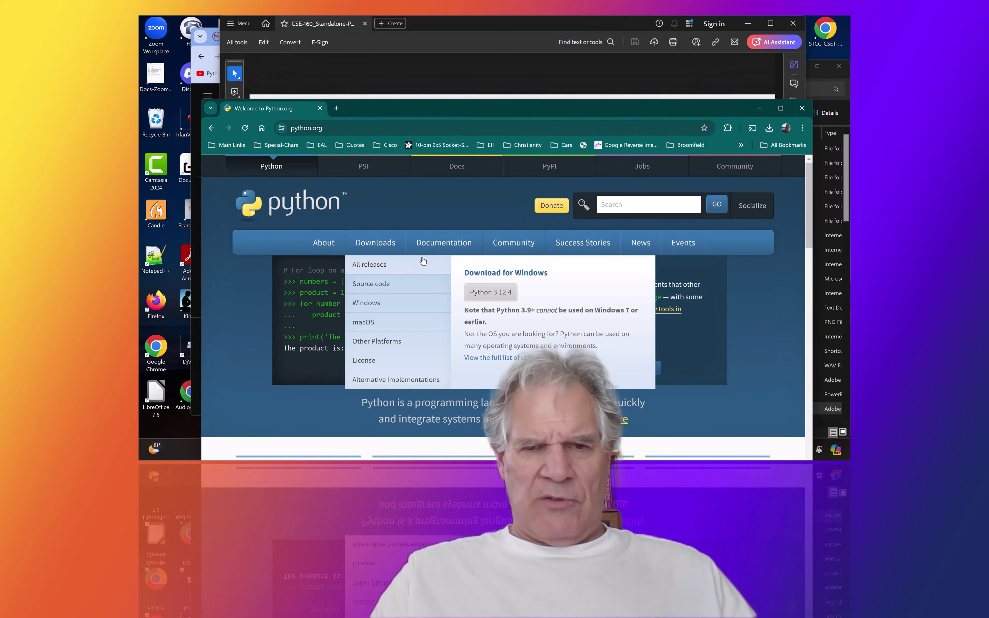
{"action": "mouse_move", "coordinate": [437, 249]}
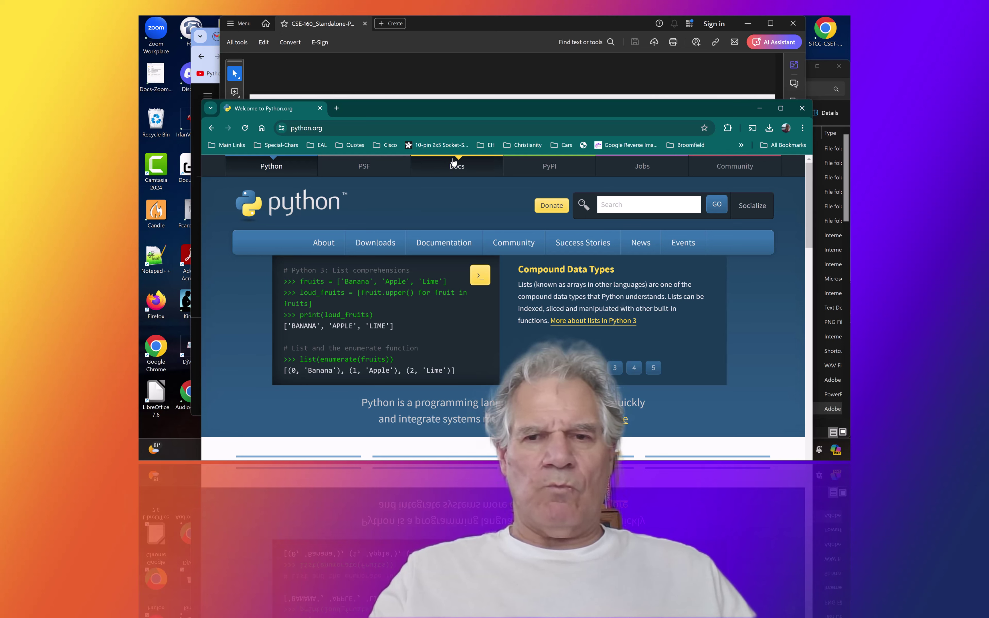
{"action": "left_click", "coordinate": [549, 171]}
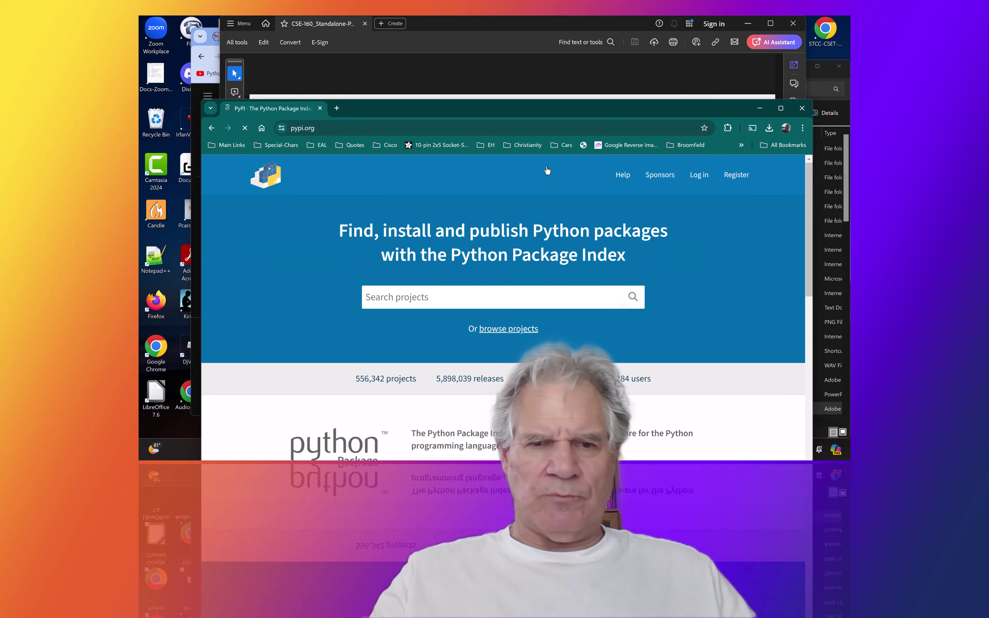